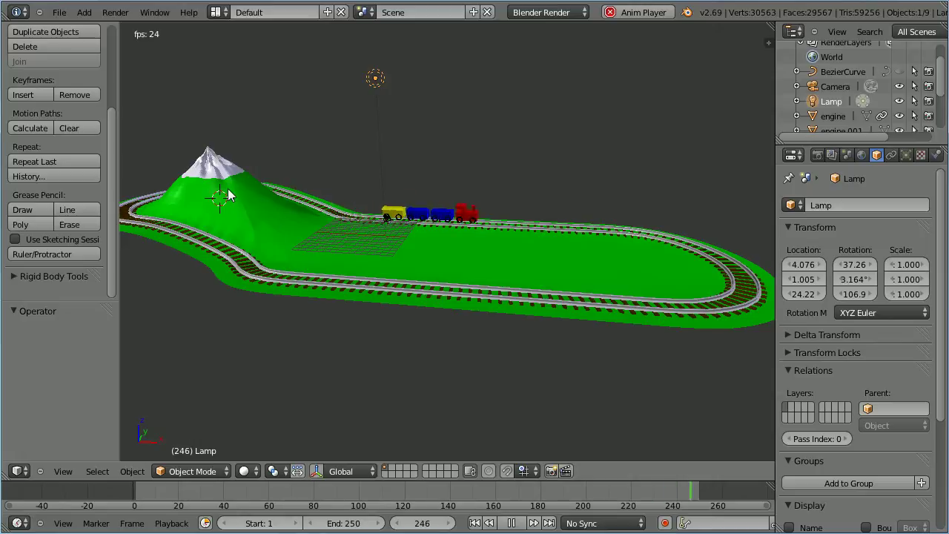
Step: Show File > Open Recent to list the recently opened .blend files
left_click(59, 12)
mouse_move(114, 57)
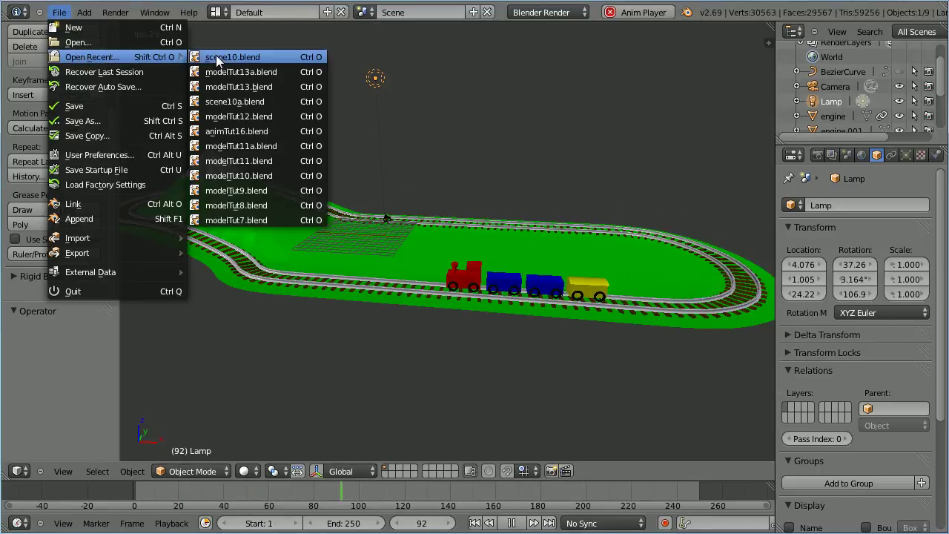
Step: Open modelTut13a.blend and view the track's raised section from the front
left_click(285, 74)
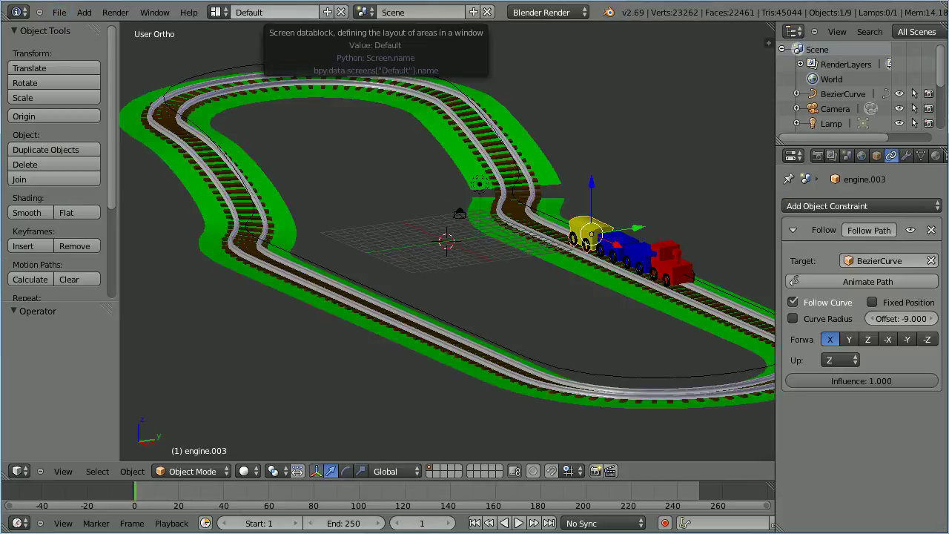
left_click(62, 470)
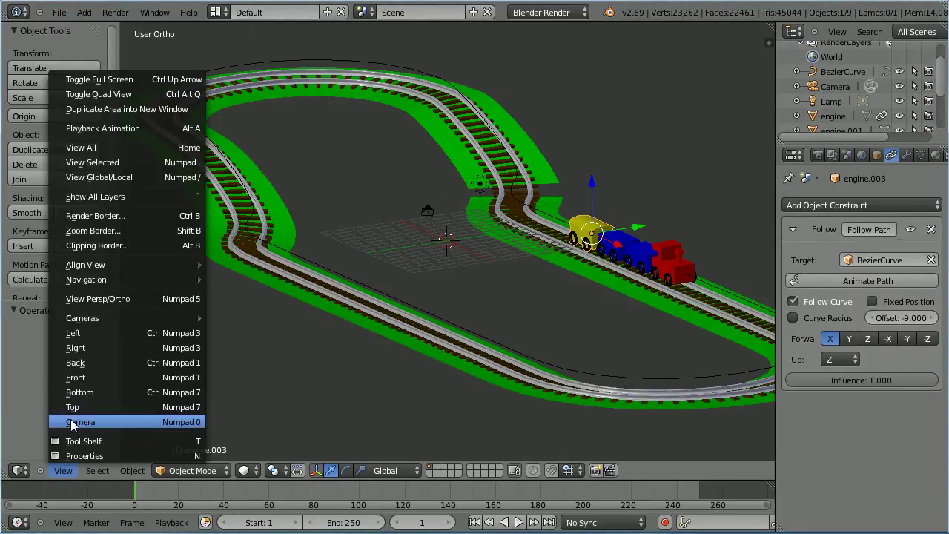
left_click(157, 378)
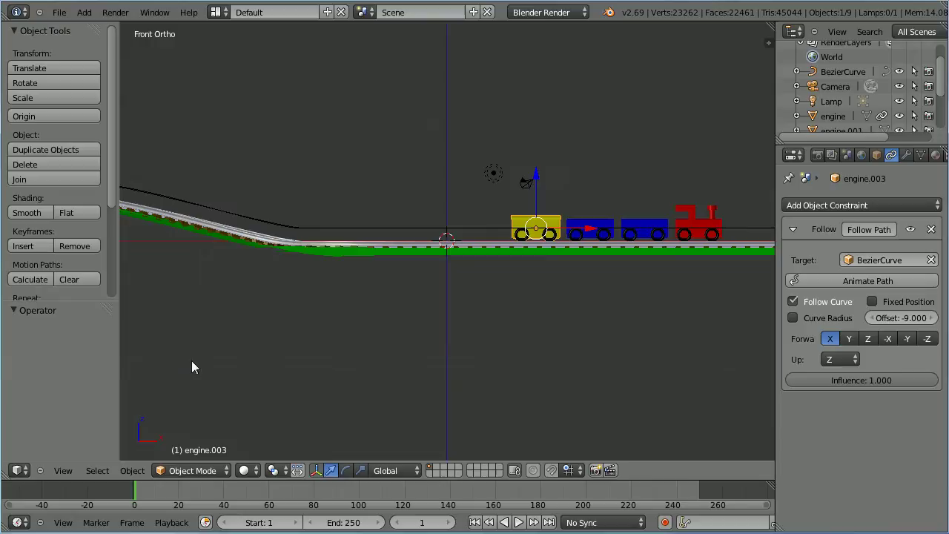
middle_click_drag(189, 350, 547, 340, "shift")
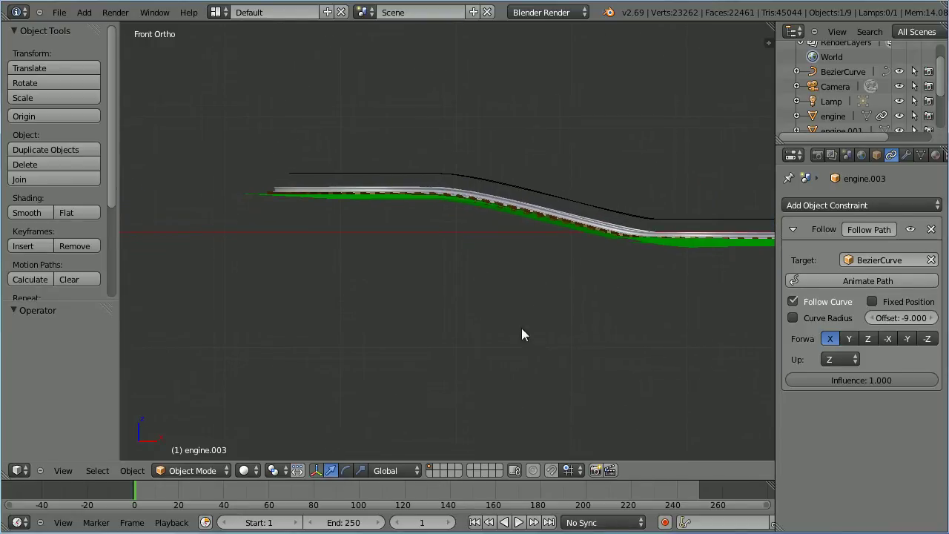
Step: Switch to top view and place the 3D cursor inside the track loop
left_click(370, 187)
left_click(62, 470)
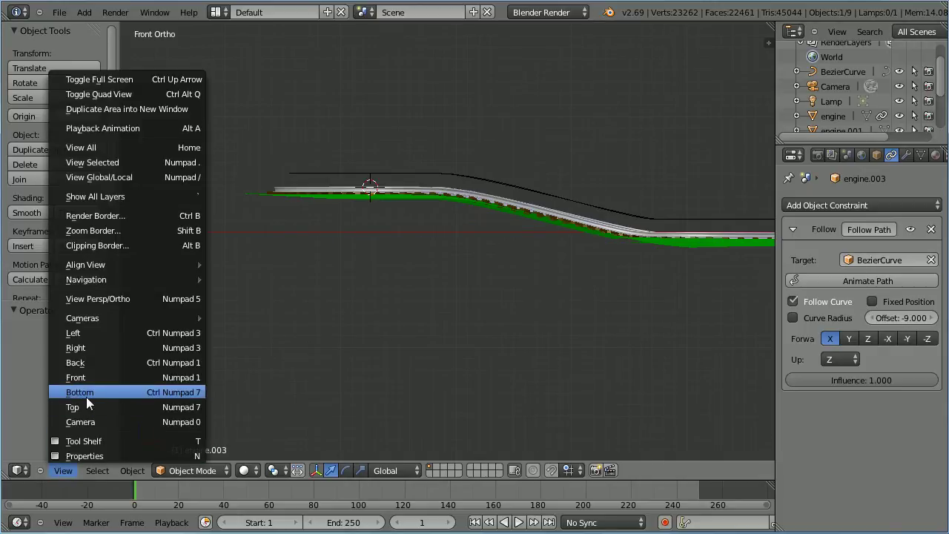
left_click(154, 406)
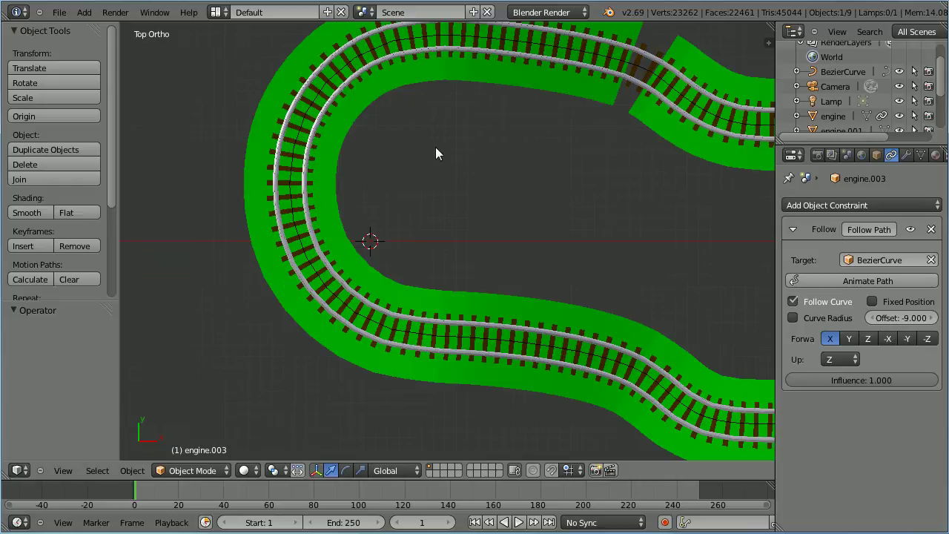
left_click(457, 178)
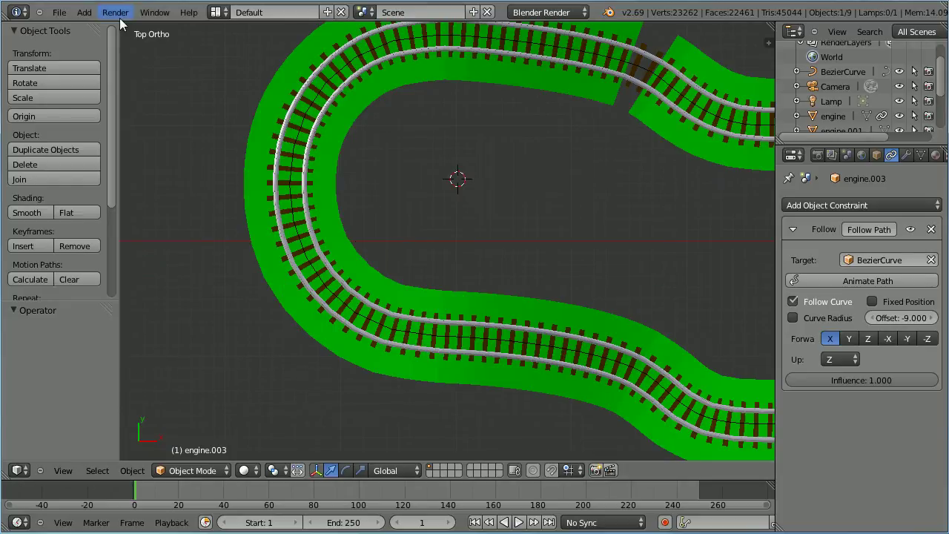
Step: Add a 32-vertex, radius 1 circle mesh with Triangle Fan fill at the cursor, and zoom in
left_click(83, 14)
mouse_move(98, 28)
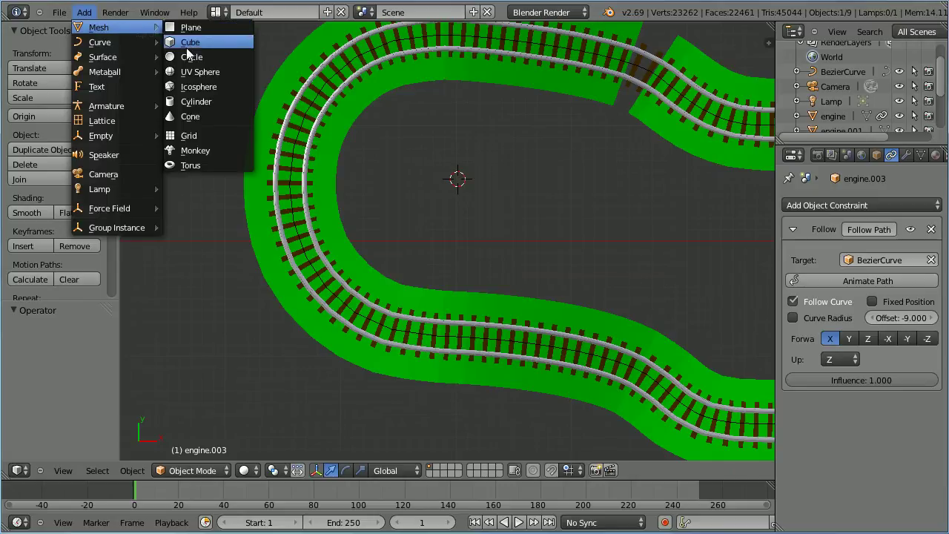
left_click(245, 56)
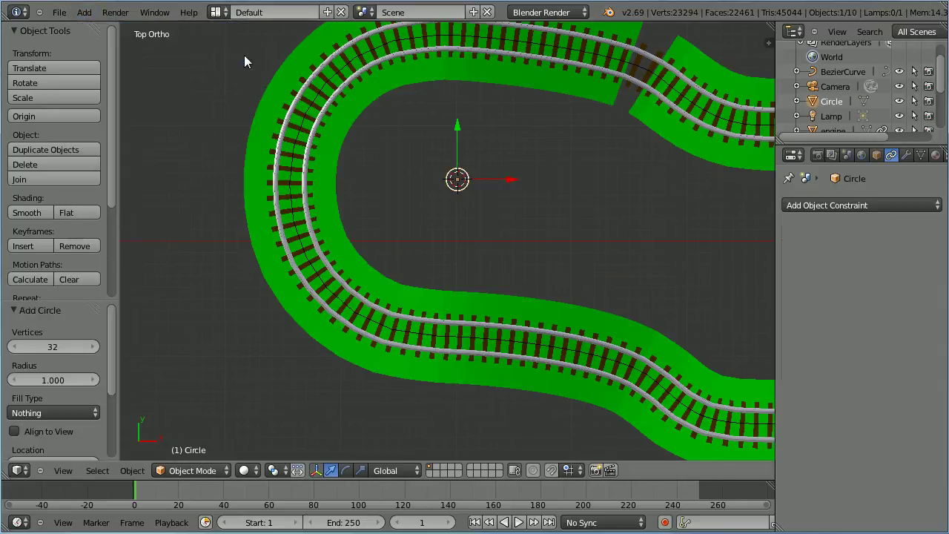
left_click(67, 411)
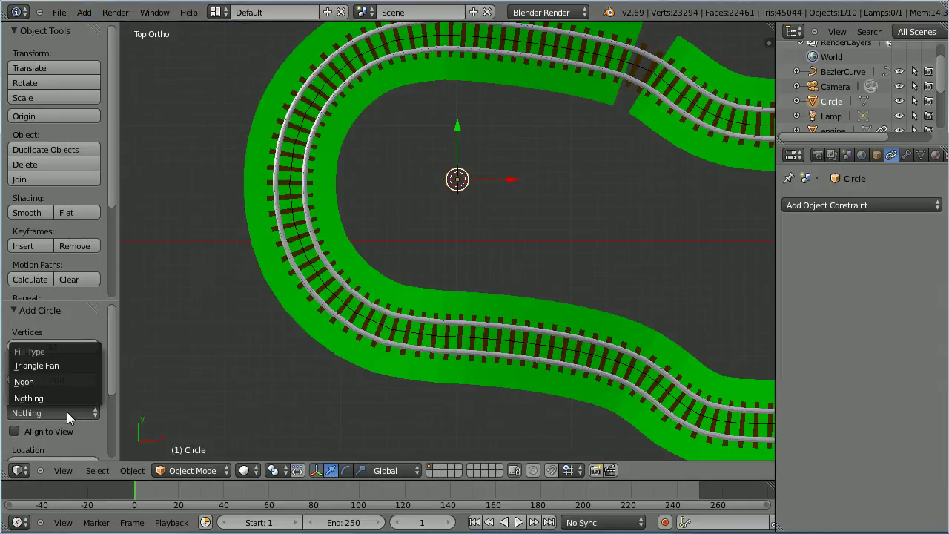
left_click(72, 364)
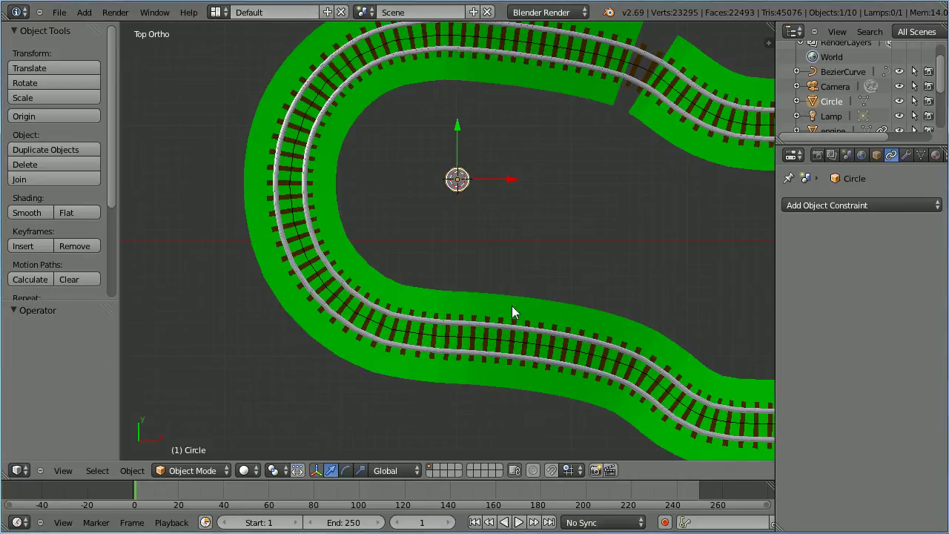
scroll(489, 287, "up", 4)
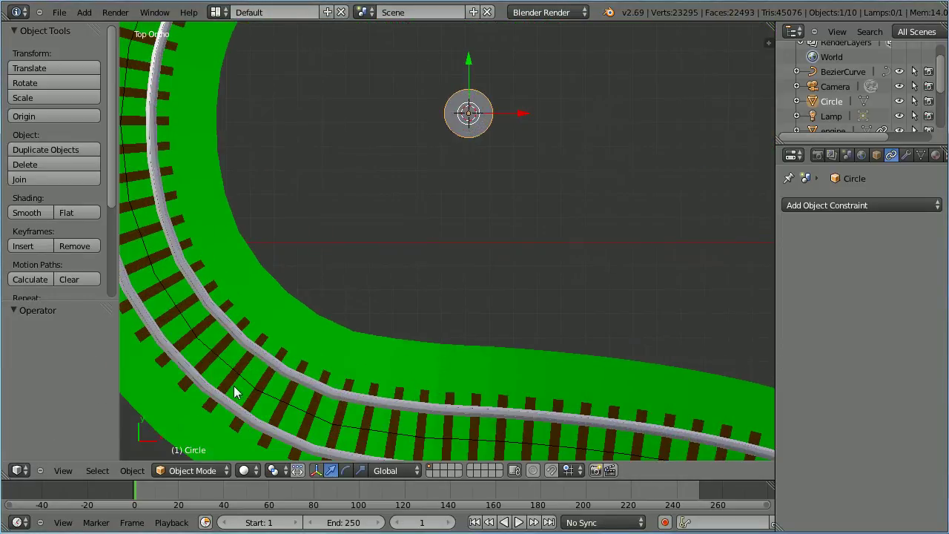
left_click(192, 470)
Step: In Edit Mode, select the circle's outer ring, extrude it and scale it by 1.5
left_click(195, 441)
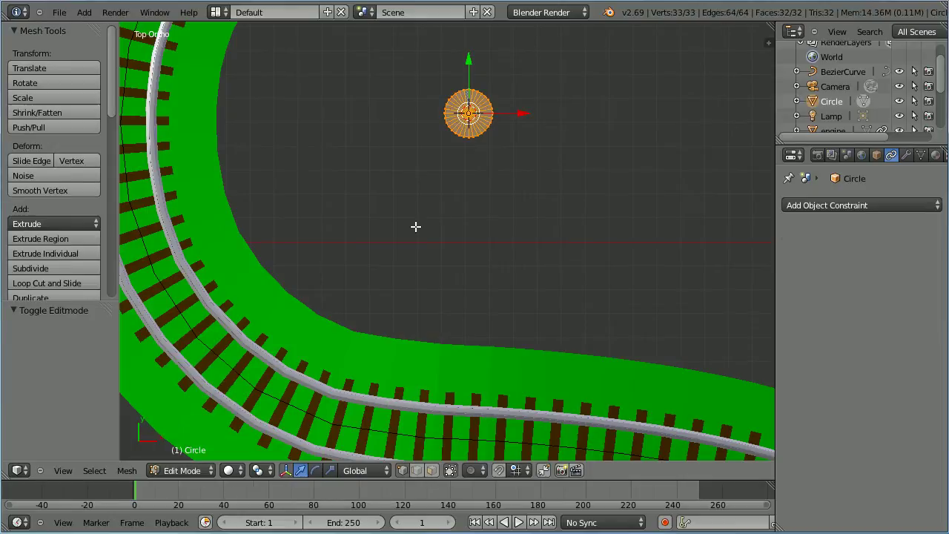
right_click(468, 136)
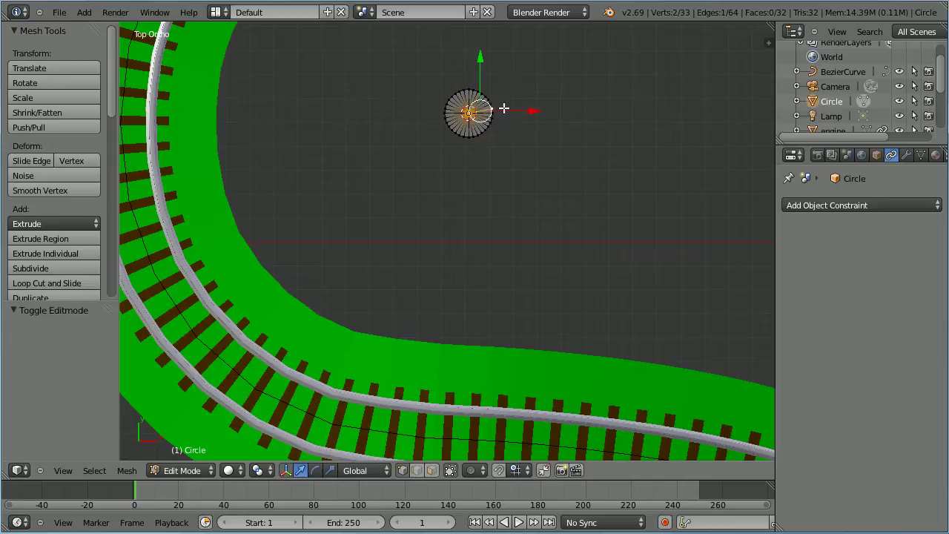
right_click(489, 126, "alt")
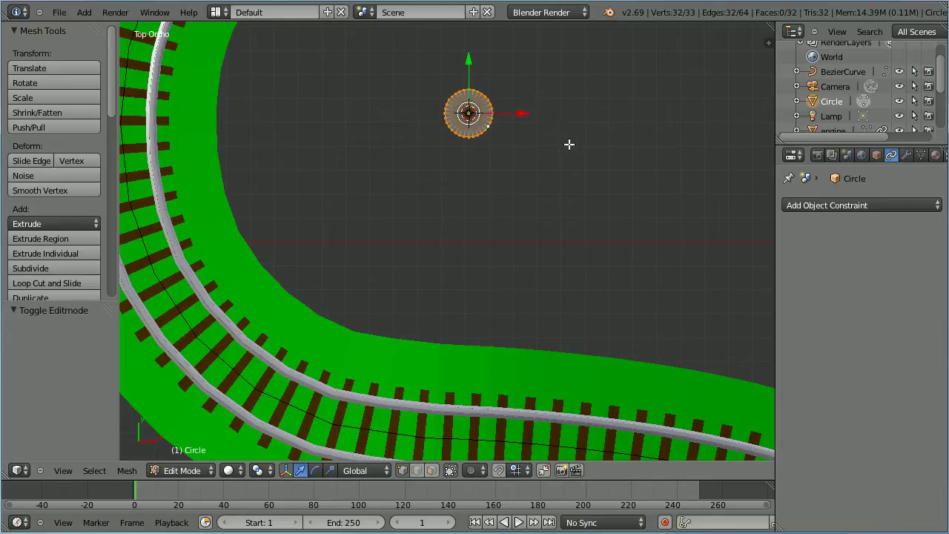
key("e")
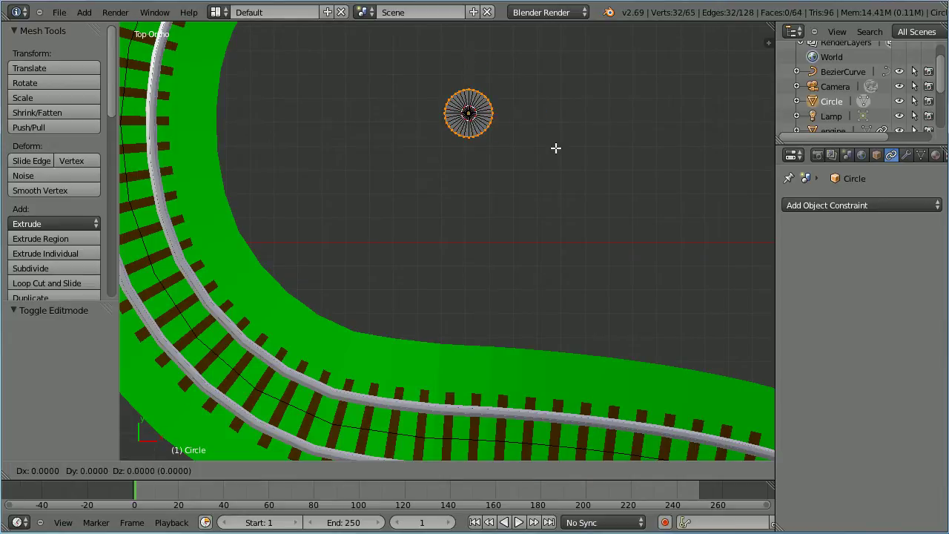
key("s")
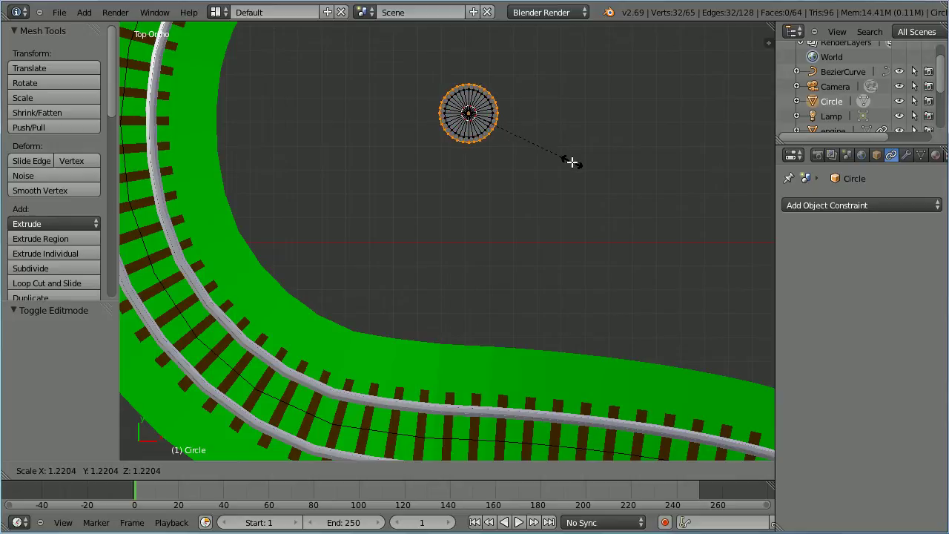
type("1.5")
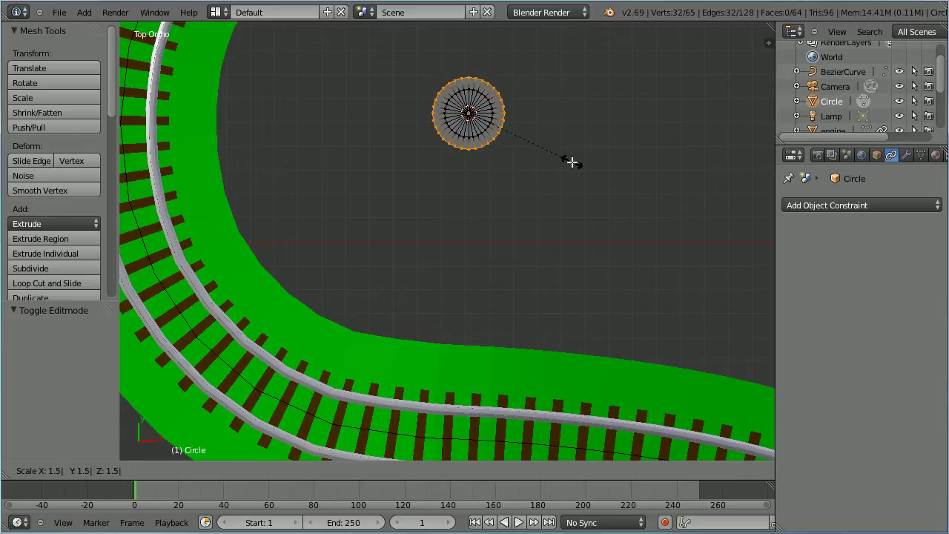
key("Return")
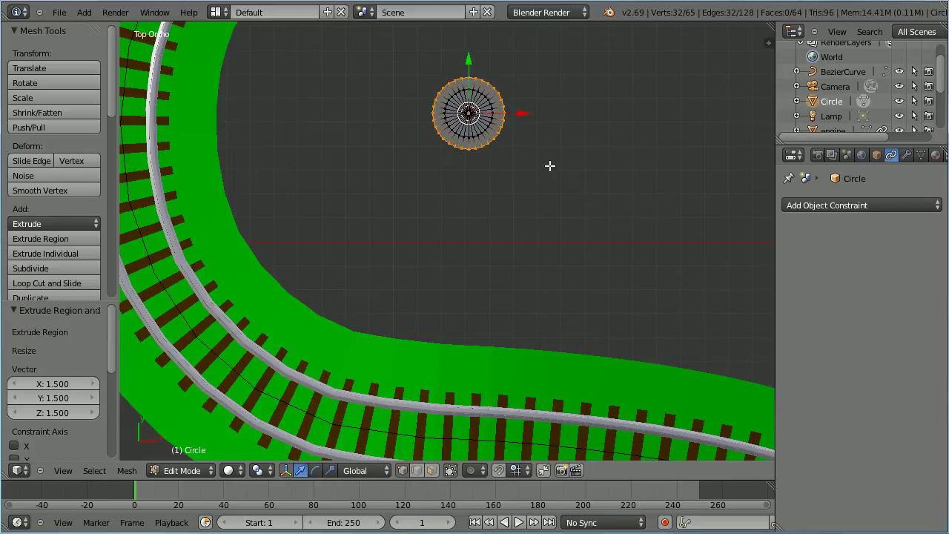
Step: Extrude the outer ring and scale it by 1.5 three more times
key("e")
type("s")
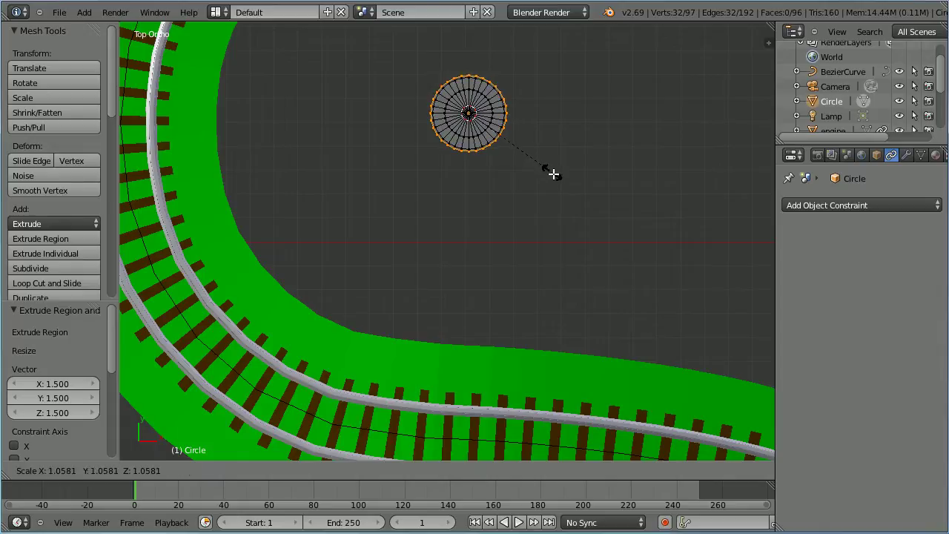
type("1.")
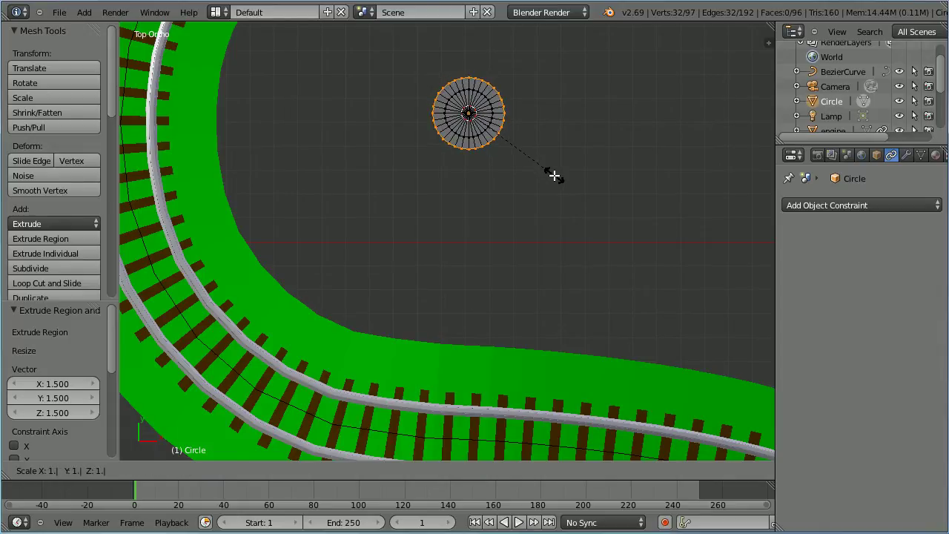
type("5")
key("Return")
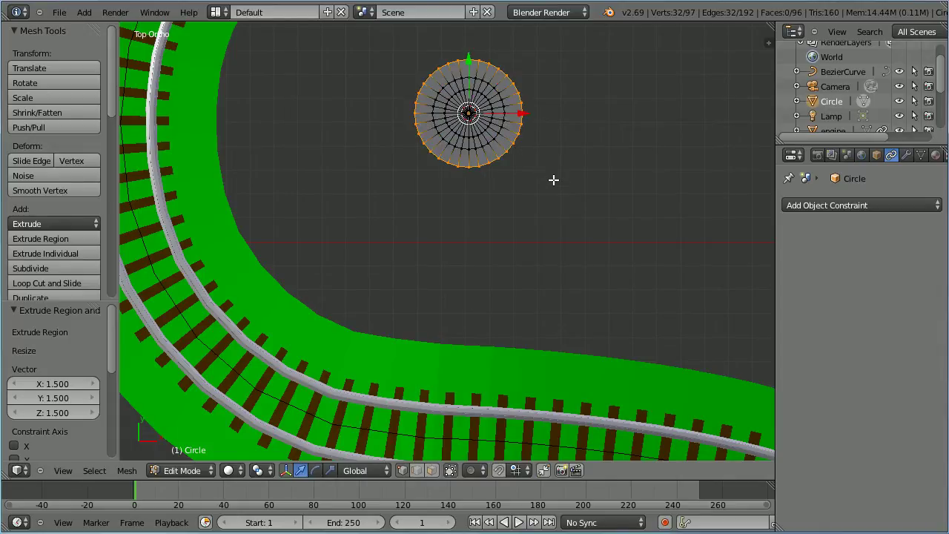
type("e")
type("s1.5")
key("Return")
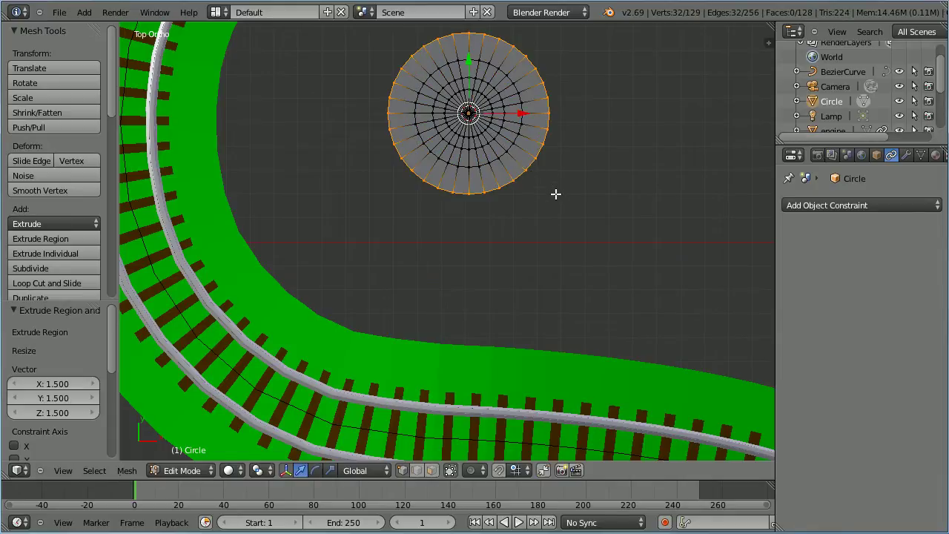
key("e")
type("s1.5")
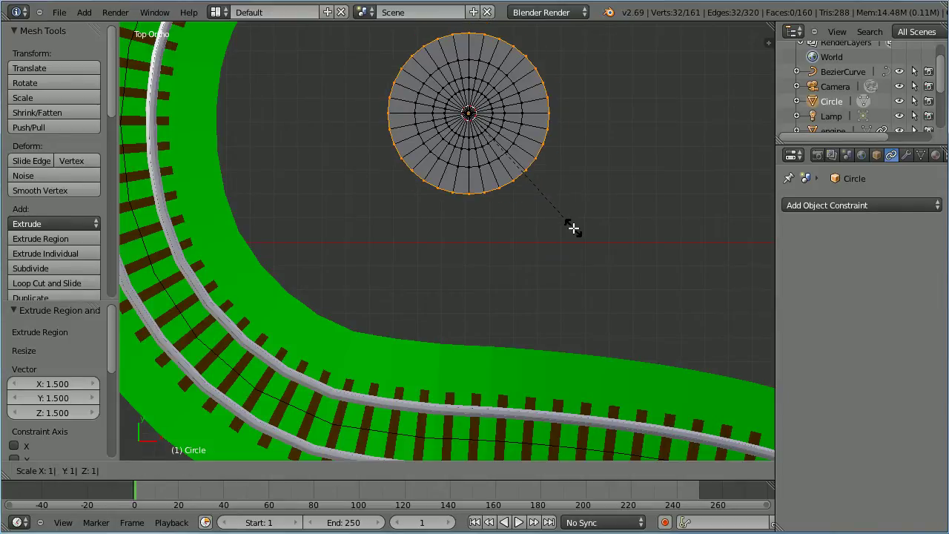
key("Return")
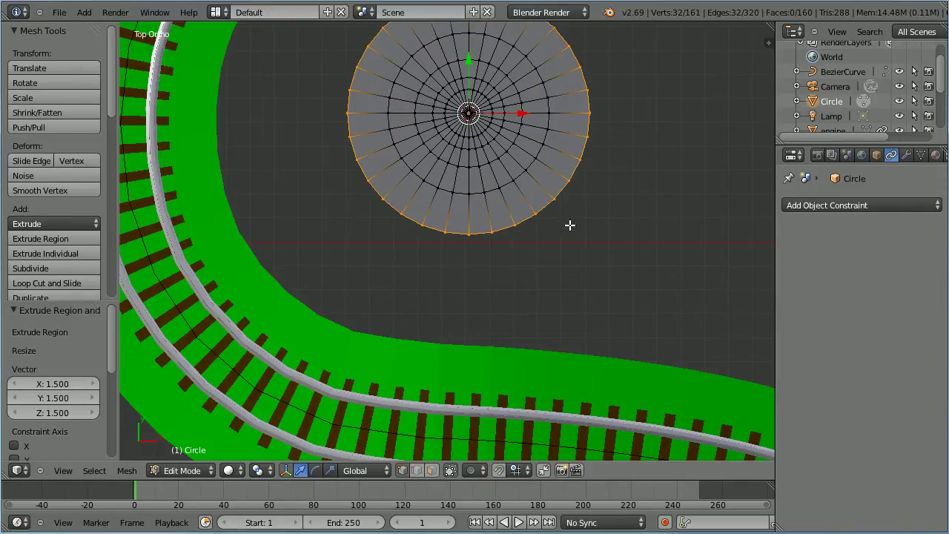
Step: Extrude one final outer ring scaled by 1.35
key("e")
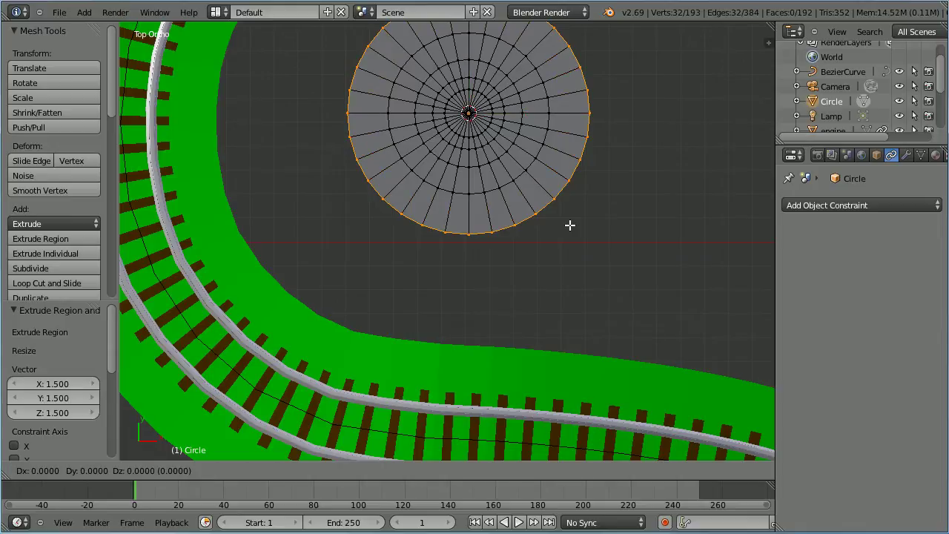
key("s")
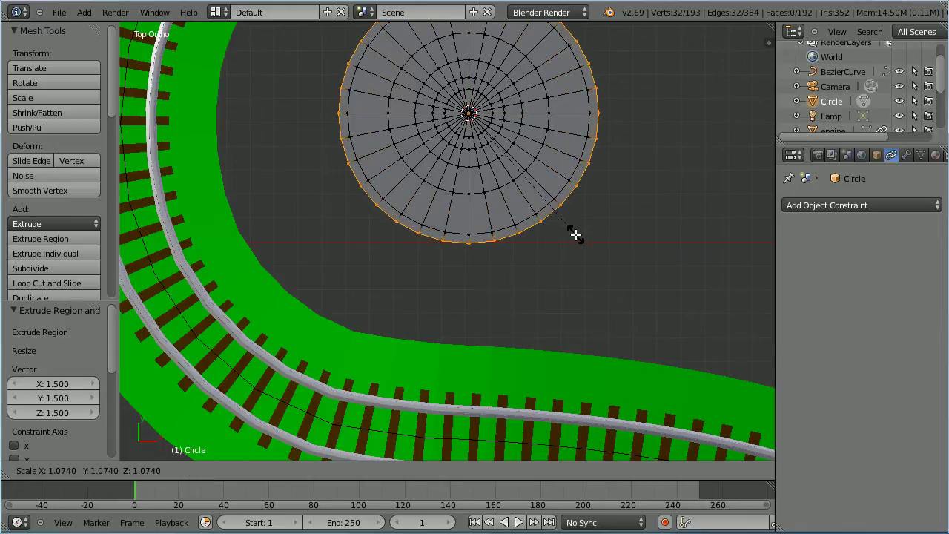
type("1.")
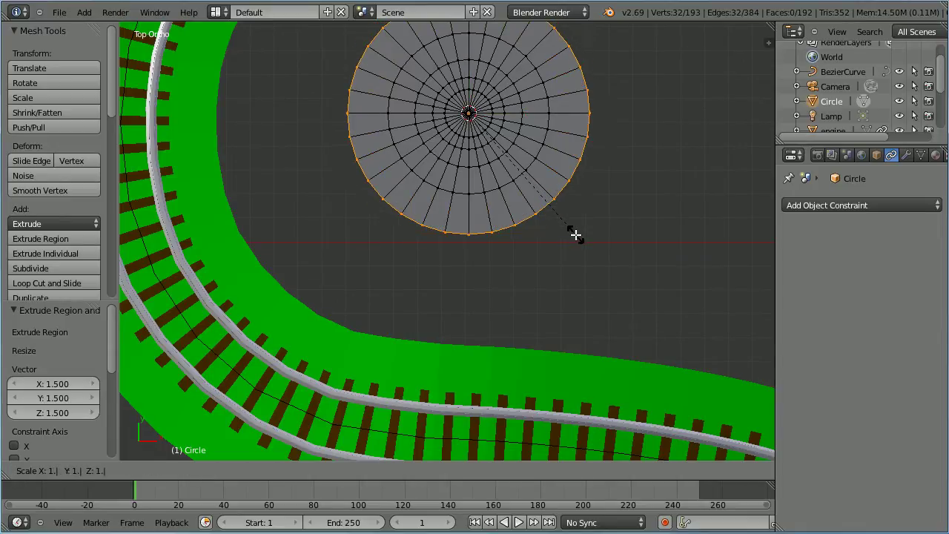
type("35")
key("Return")
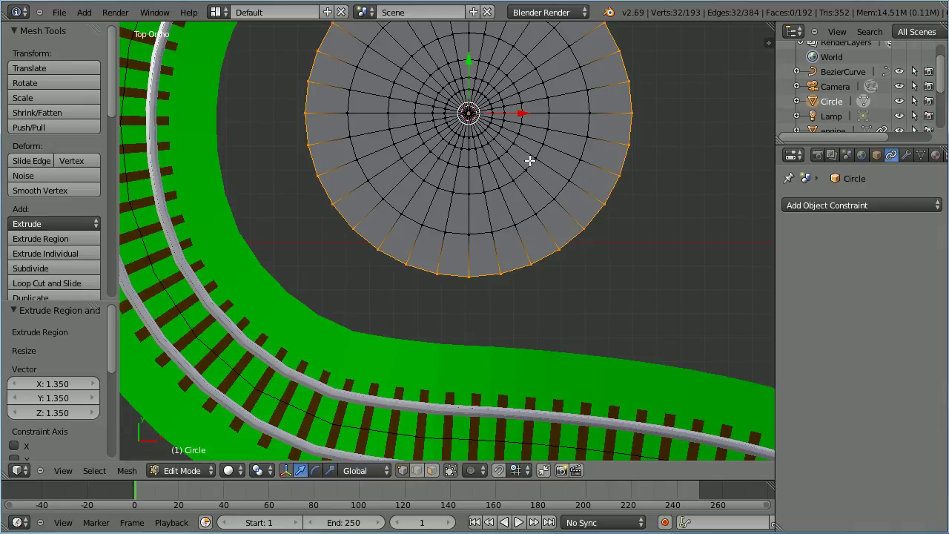
Step: Centre the disc inside the loop and return to Object Mode
key("Tab")
key("Tab")
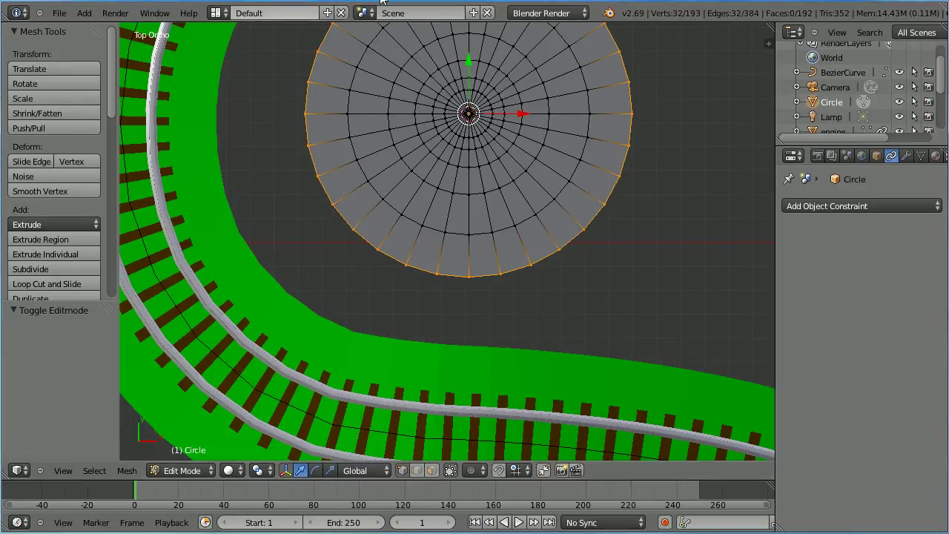
scroll(489, 320, "down", 2)
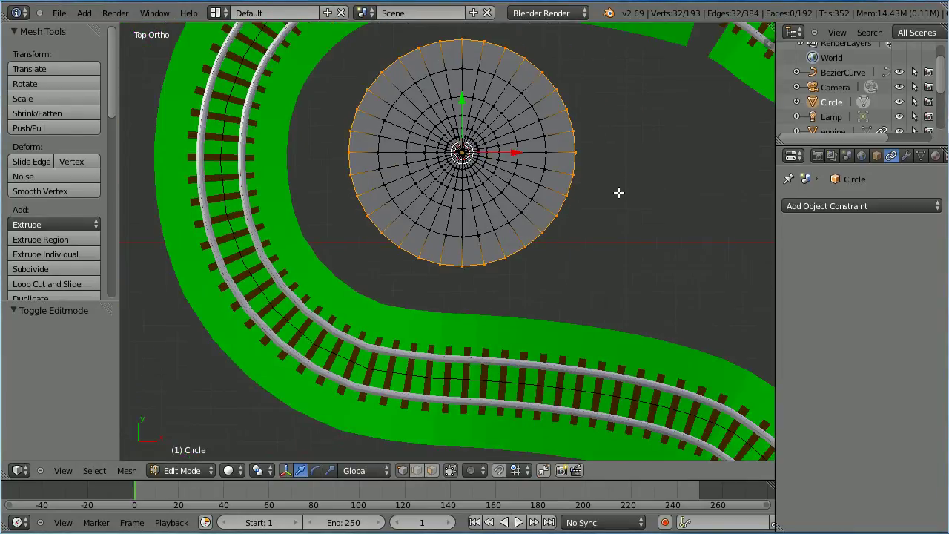
middle_click_drag(655, 161, 582, 273, "shift")
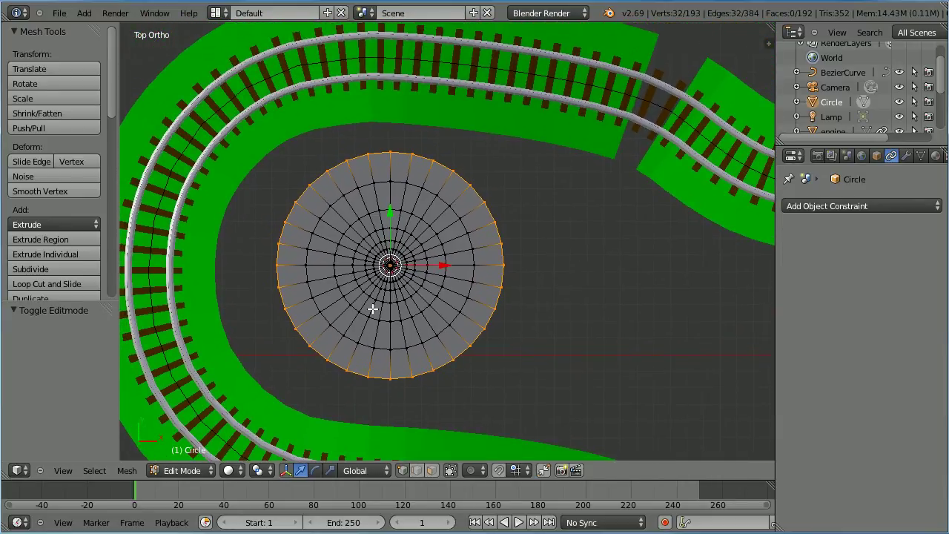
left_click(185, 470)
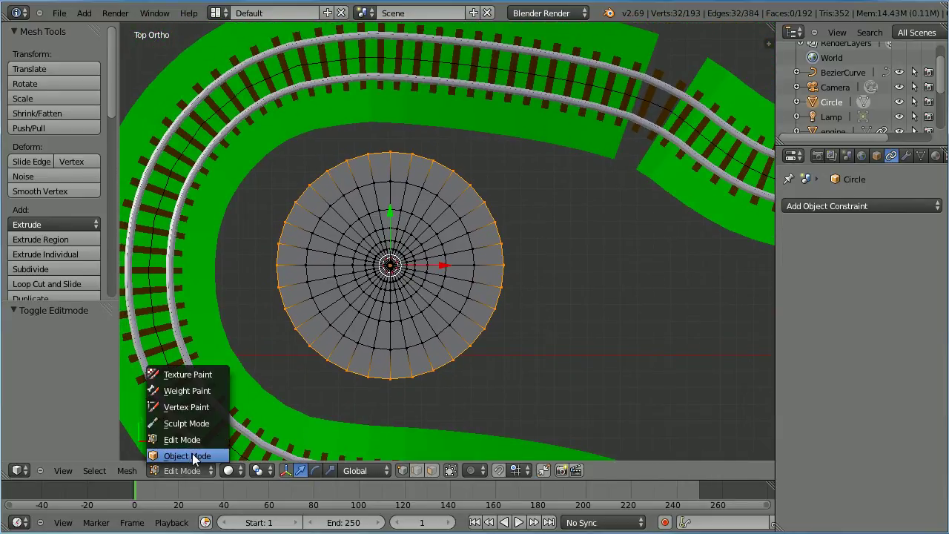
left_click(188, 456)
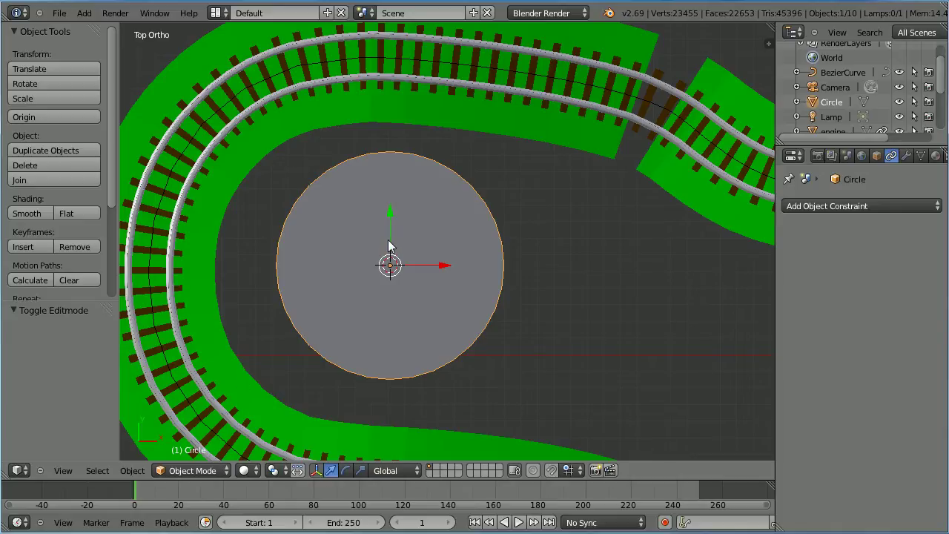
Step: Join the circle into the green ground object and enter Edit Mode on it
right_click(213, 221, "shift")
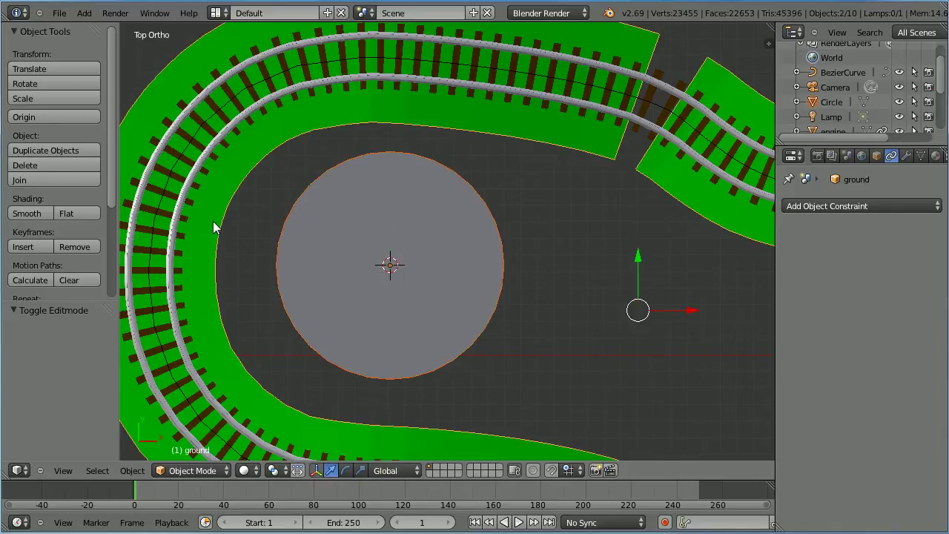
left_click(71, 179)
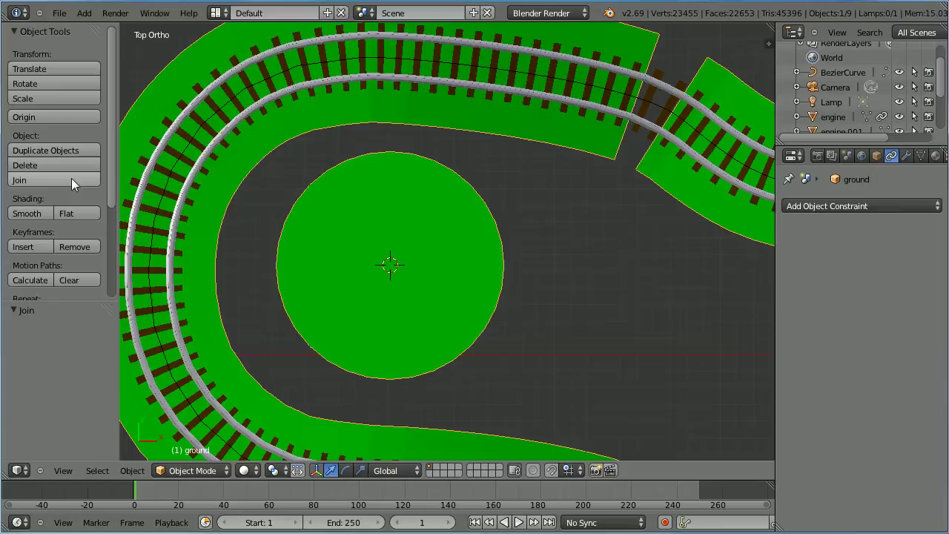
left_click(193, 470)
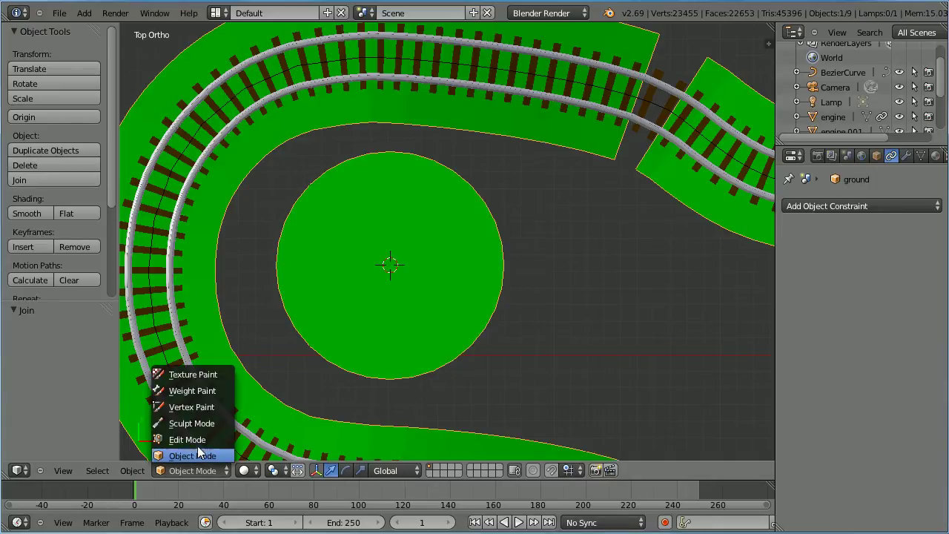
left_click(191, 440)
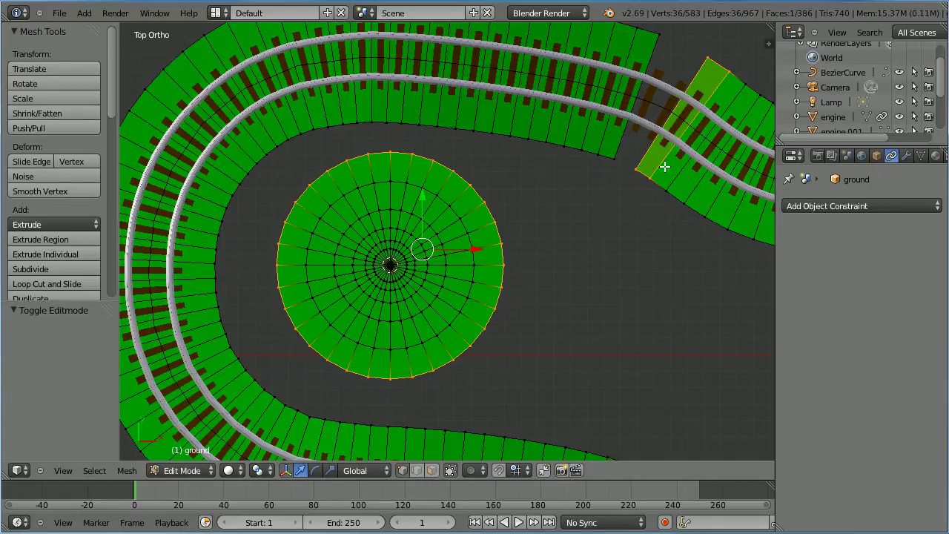
Step: Fill the gap between the ground strip ends with a face from its four corner vertices
right_click(636, 170)
right_click(613, 158, "shift")
right_click(662, 35, "shift")
right_click(709, 57, "shift")
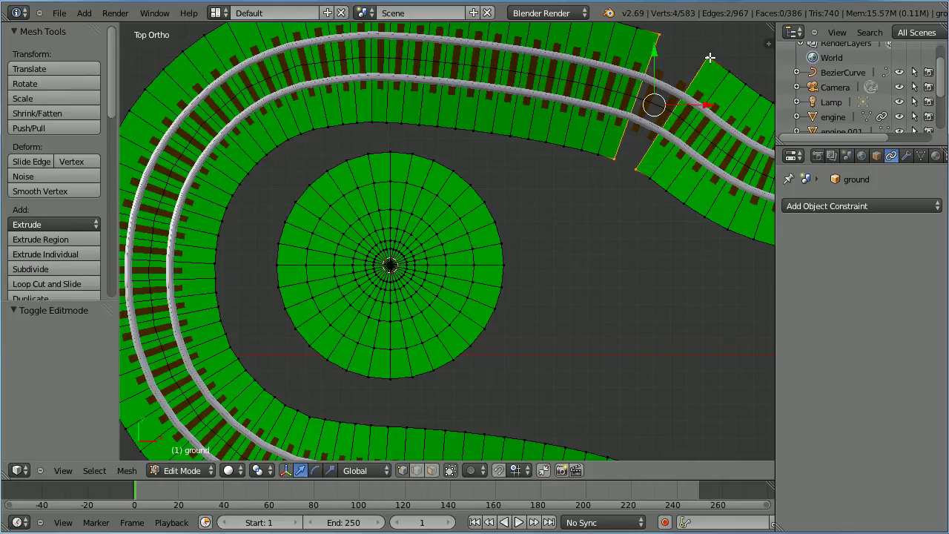
key("f")
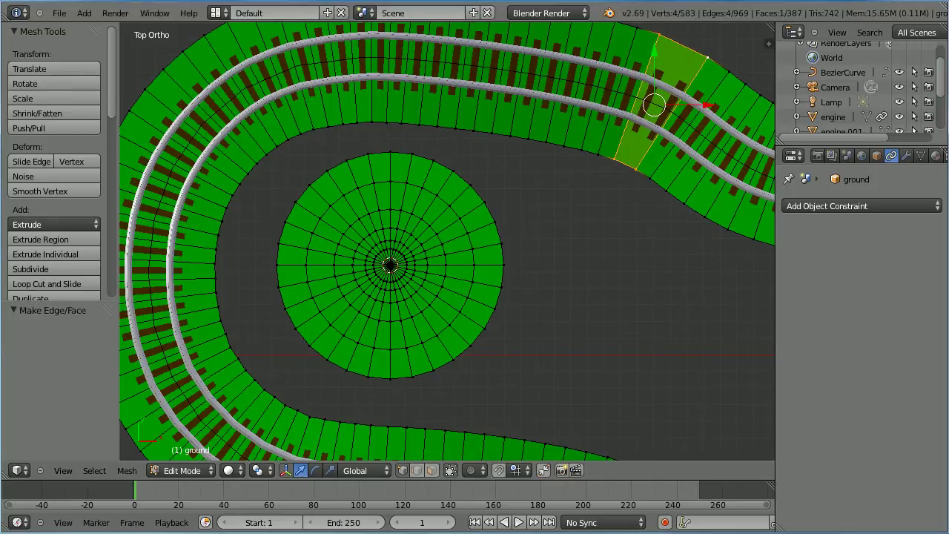
key("Tab")
key("Tab")
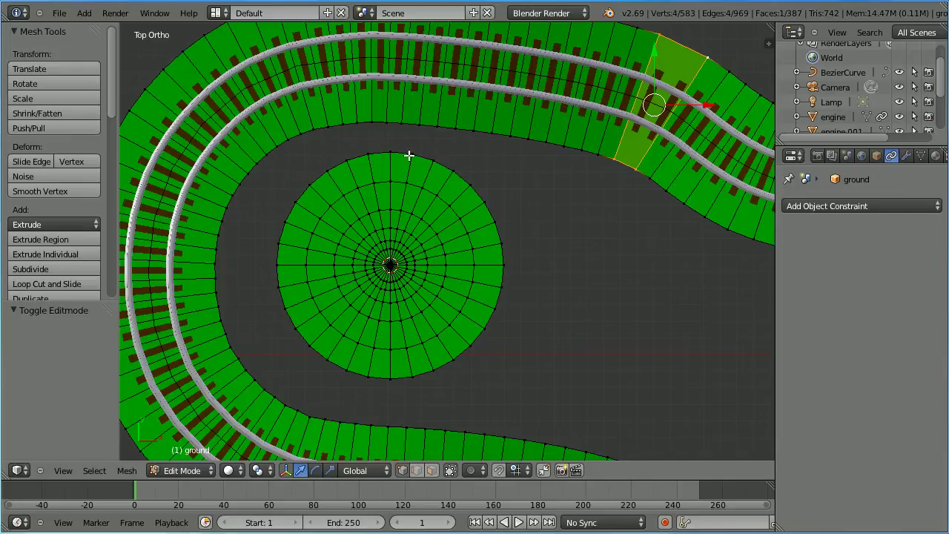
right_click(409, 154)
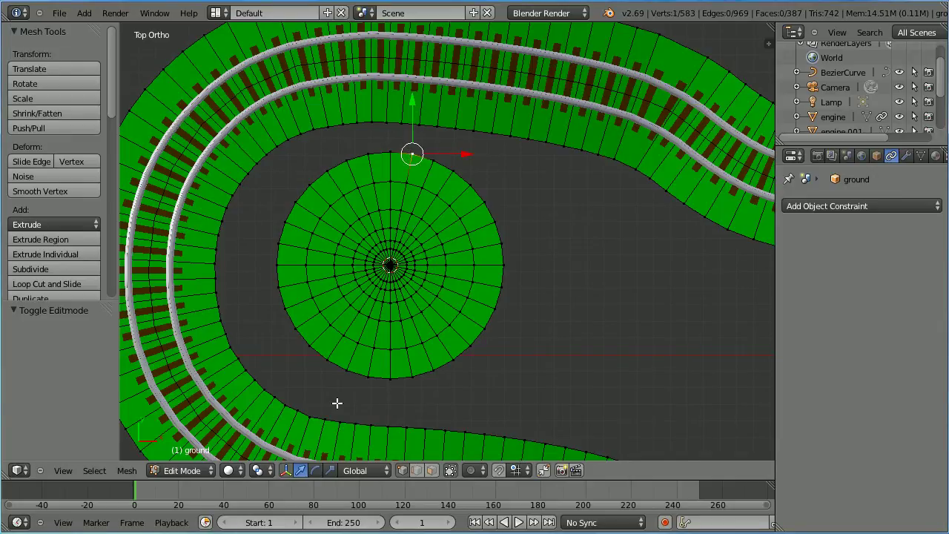
Step: Hide the manipulator and connect the top rim vertices to the track's inner edge
left_click(286, 469)
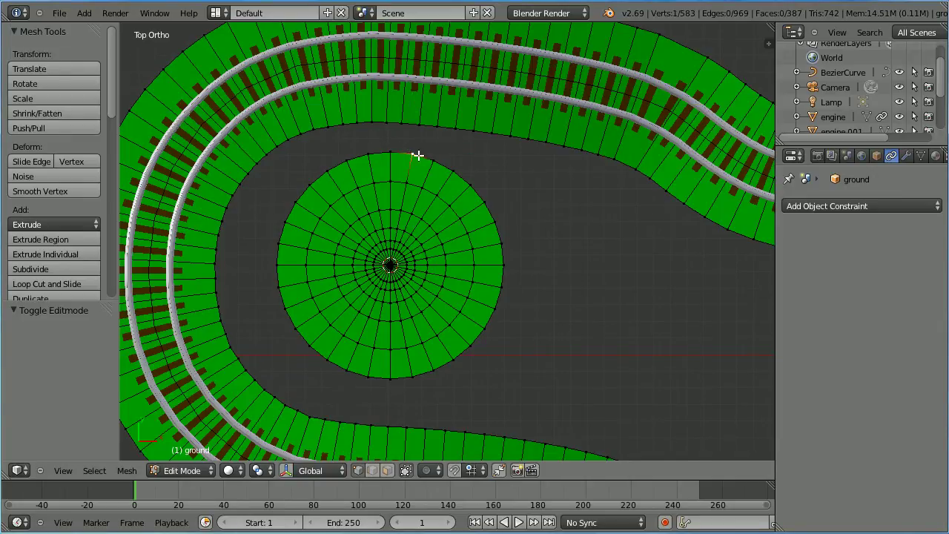
right_click(418, 127, "shift")
key("f")
key("a")
right_click(303, 133, "shift")
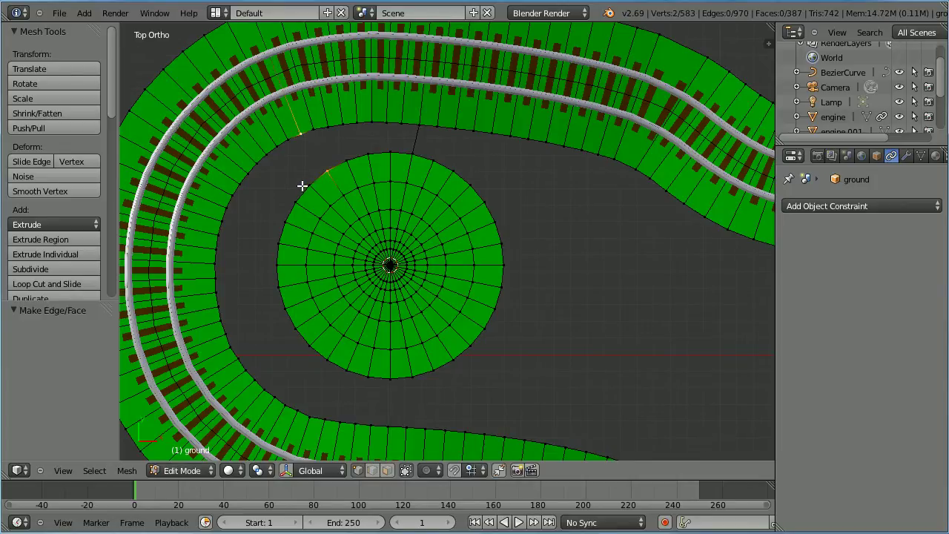
right_click(283, 224)
right_click(232, 195, "shift")
key("f")
Step: Add edges from the left and bottom rim vertices to the facing track-edge vertices
right_click(280, 287)
right_click(223, 292, "shift")
key("f")
right_click(295, 329)
right_click(238, 360, "shift")
key("f")
right_click(327, 359)
right_click(299, 409, "shift")
key("f")
right_click(369, 377)
right_click(358, 421, "shift")
key("f")
Step: Add edges from the lower-right and right rim vertices to the track's inner edge
right_click(409, 377)
right_click(429, 429, "shift")
key("f")
right_click(453, 360)
right_click(484, 433, "shift")
key("f")
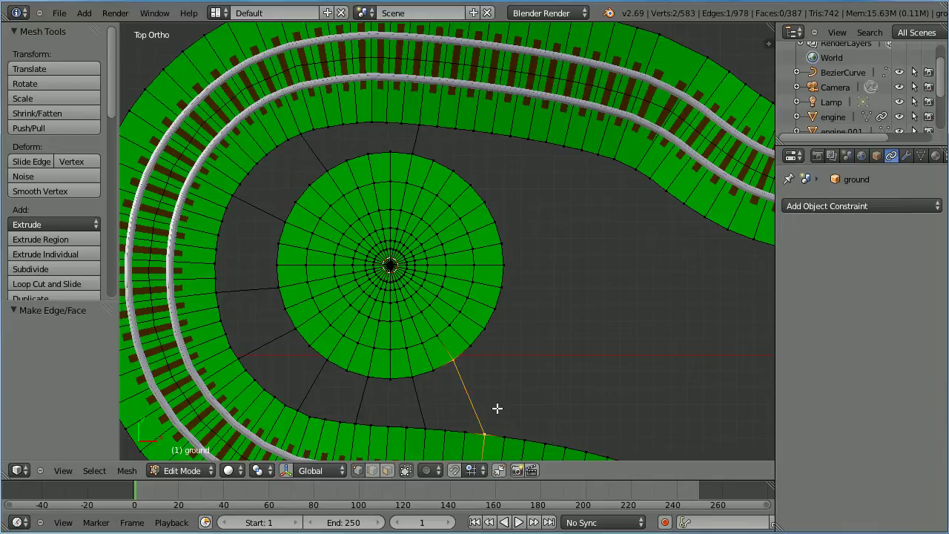
right_click(471, 183)
right_click(513, 136, "shift")
key("f")
right_click(496, 221)
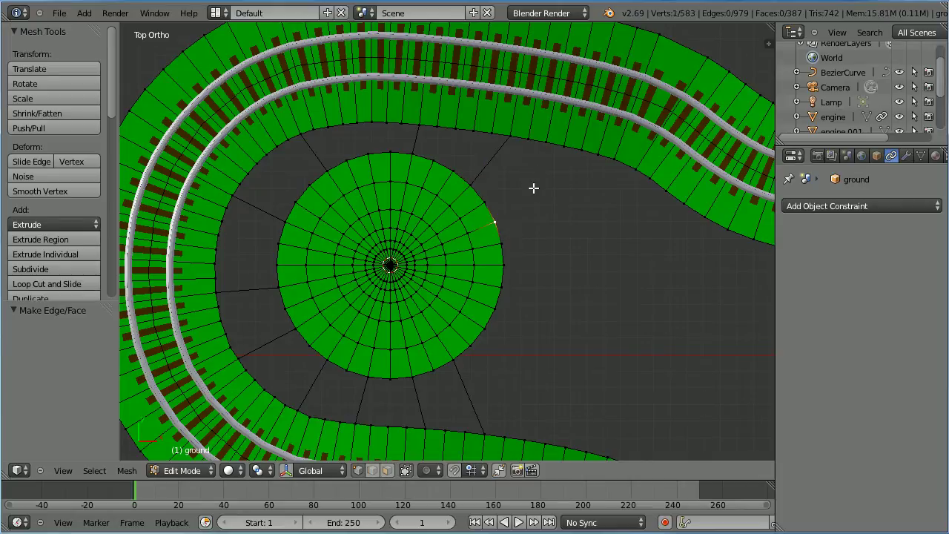
right_click(581, 151, "shift")
key("f")
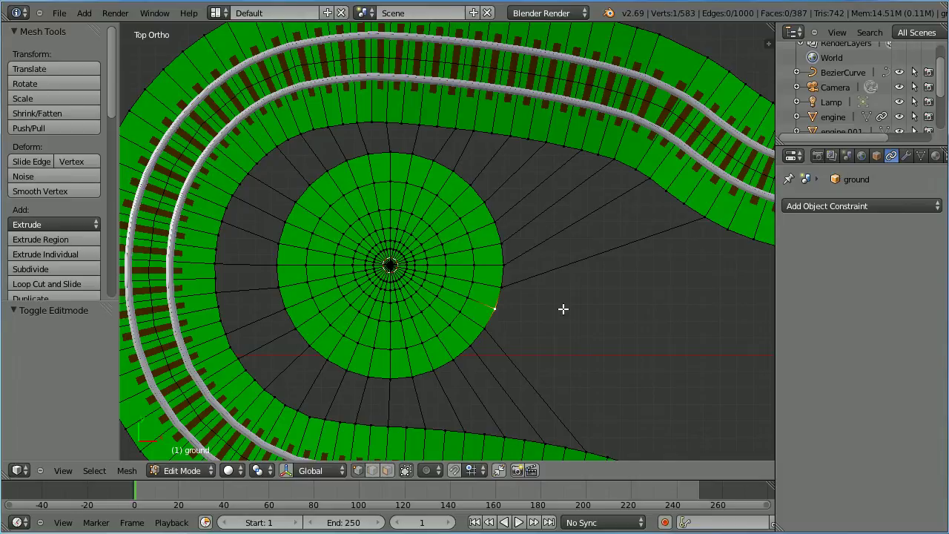
Step: Bridge the loop with an edge between the upper and lower inner-edge vertices
scroll(562, 309, "down", 2)
right_click(642, 232)
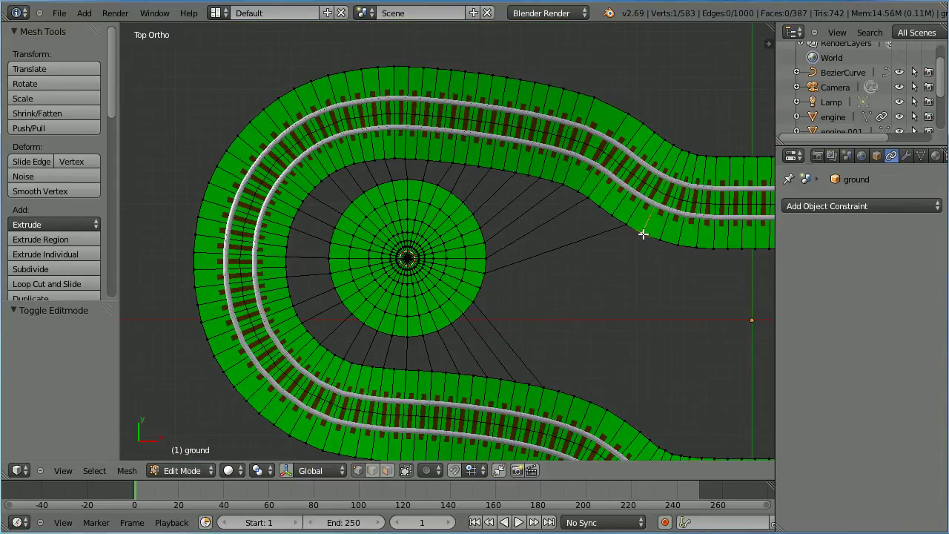
right_click(607, 408, "shift")
key("f")
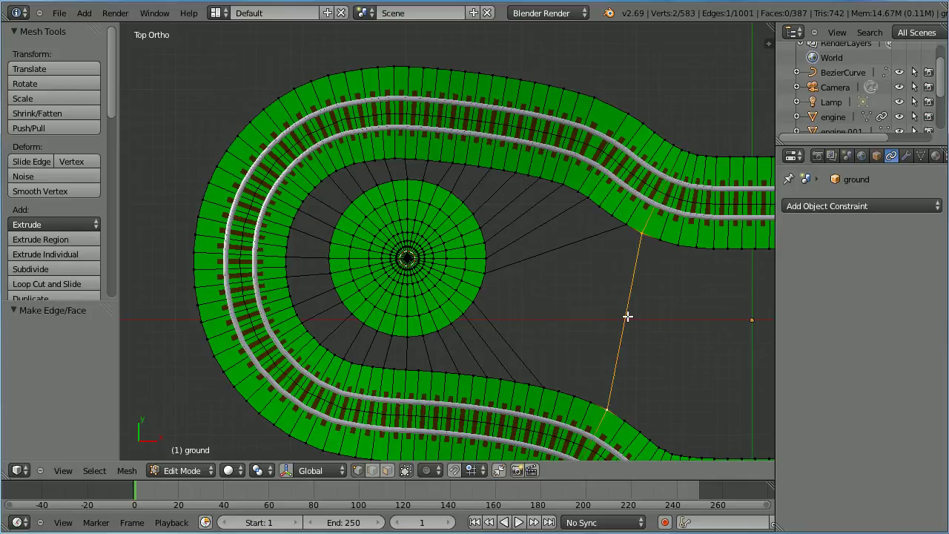
Step: Add a second bridging edge at the loop's far end and brush-select the inner boundary vertices
scroll(652, 315, "down", 1)
scroll(652, 315, "down", 1)
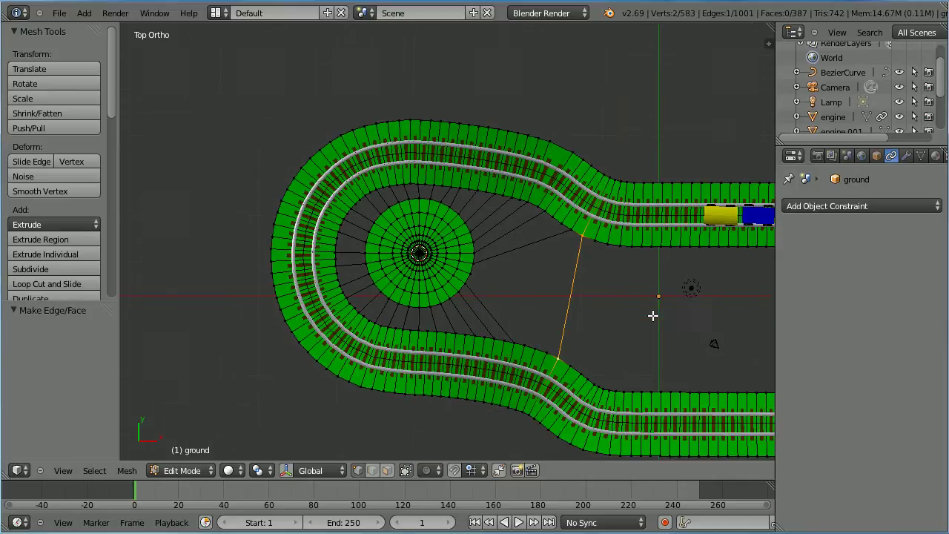
middle_click_drag(732, 313, 413, 235, "shift")
right_click(693, 176)
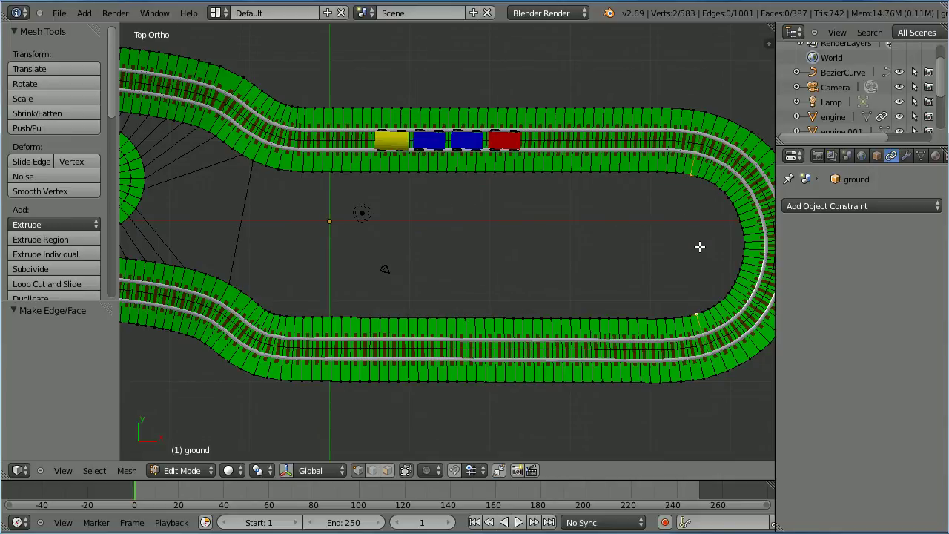
key("f")
key("c")
mouse_move(324, 186)
left_mouse_down()
mouse_move(672, 182)
mouse_move(657, 234)
left_mouse_up()
mouse_move(671, 286)
left_mouse_down()
mouse_move(678, 305)
mouse_move(506, 306)
mouse_move(292, 303)
mouse_move(242, 286)
mouse_move(259, 260)
mouse_move(259, 178)
mouse_move(307, 184)
left_mouse_up()
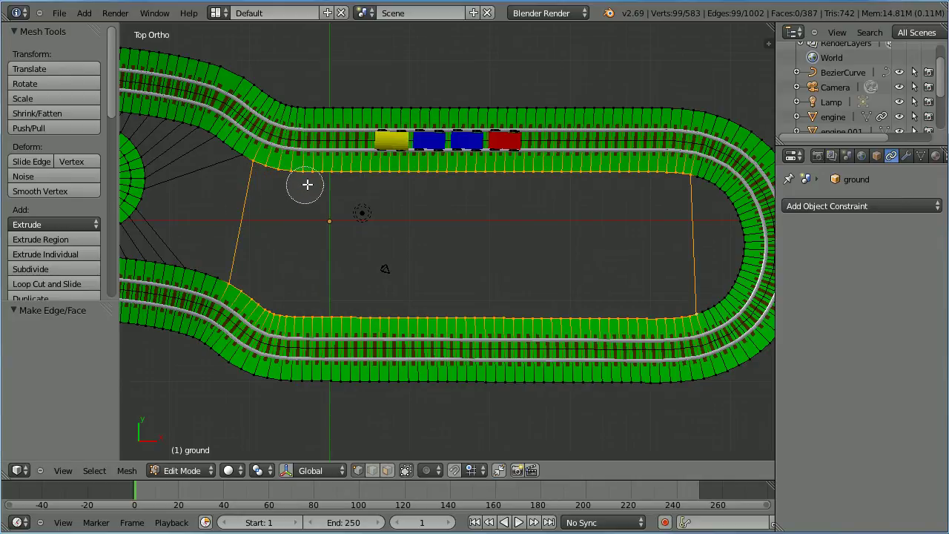
Step: Fill the selected long middle section of the loop with a face
right_click(485, 245)
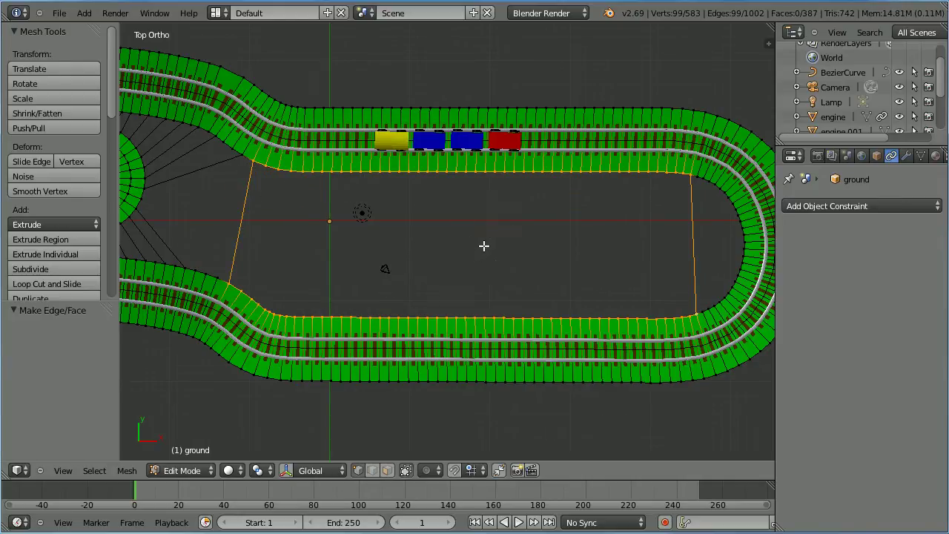
key("f")
key("Tab")
key("Tab")
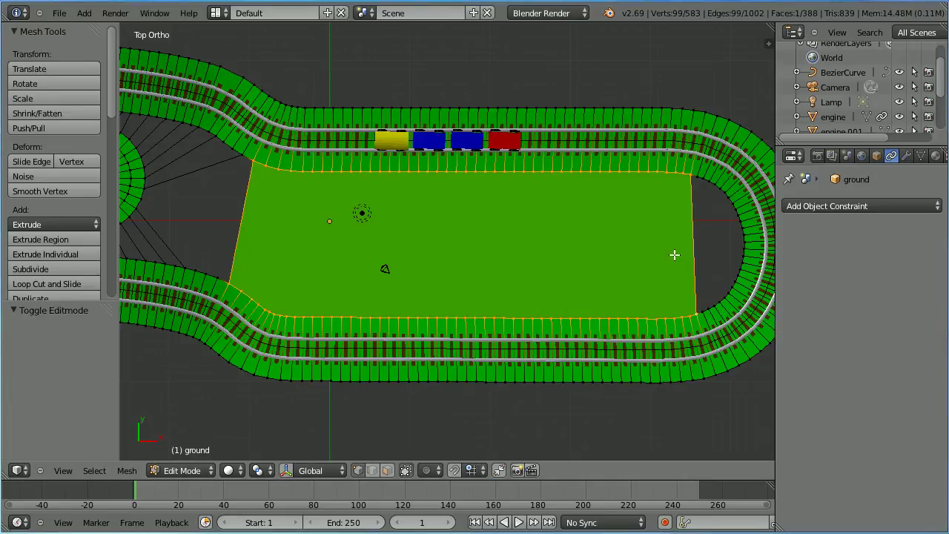
Step: Brush-select the inner right-curve vertices and fill the rounded end with a face
right_click(743, 230)
key("c")
mouse_move(727, 205)
left_mouse_down()
mouse_move(733, 265)
mouse_move(708, 307)
mouse_move(706, 183)
mouse_move(722, 207)
mouse_move(690, 231)
left_mouse_up()
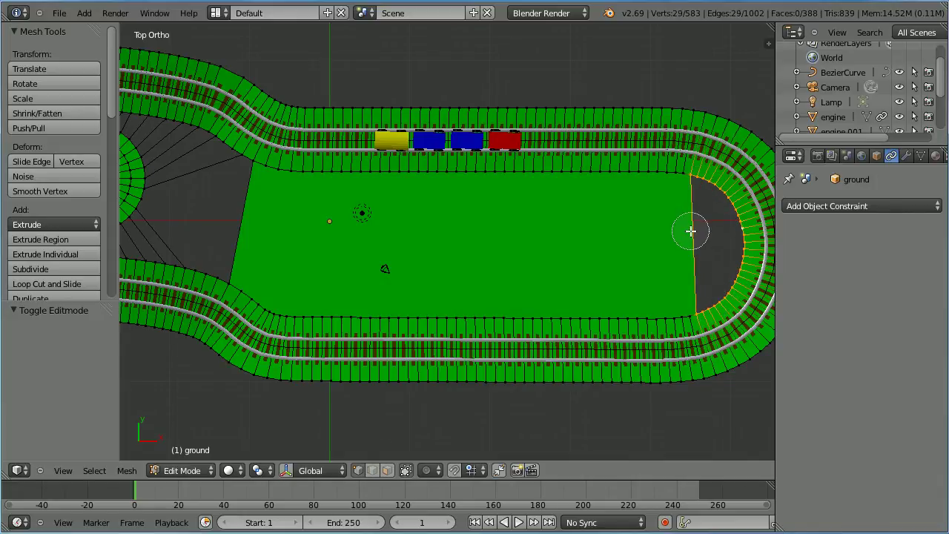
right_click(692, 231)
key("f")
key("Tab")
key("Tab")
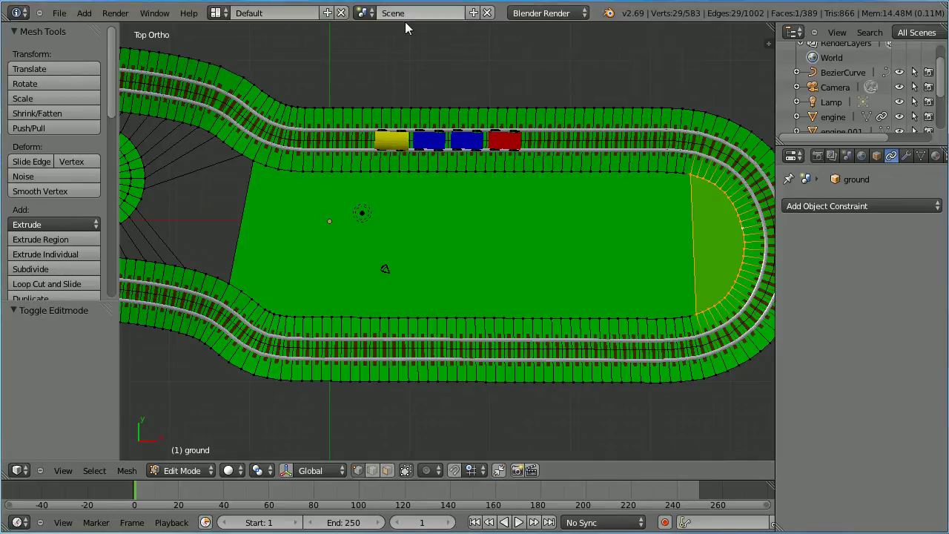
Step: Brush-select vertices from the hub to the left loop's track edge and fill them with faces
scroll(465, 183, "right", 1, "ctrl")
scroll(465, 184, "left", 3, "ctrl")
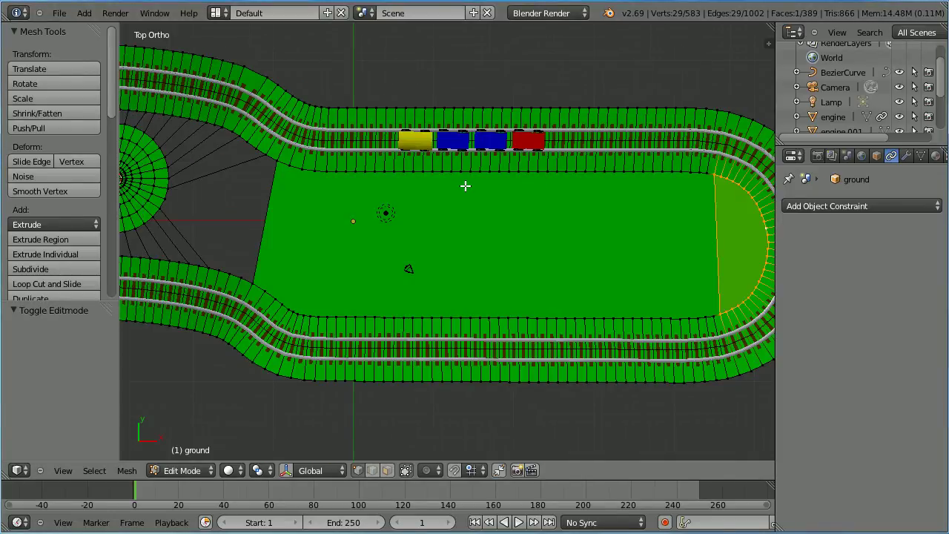
scroll(465, 188, "left", 2, "ctrl")
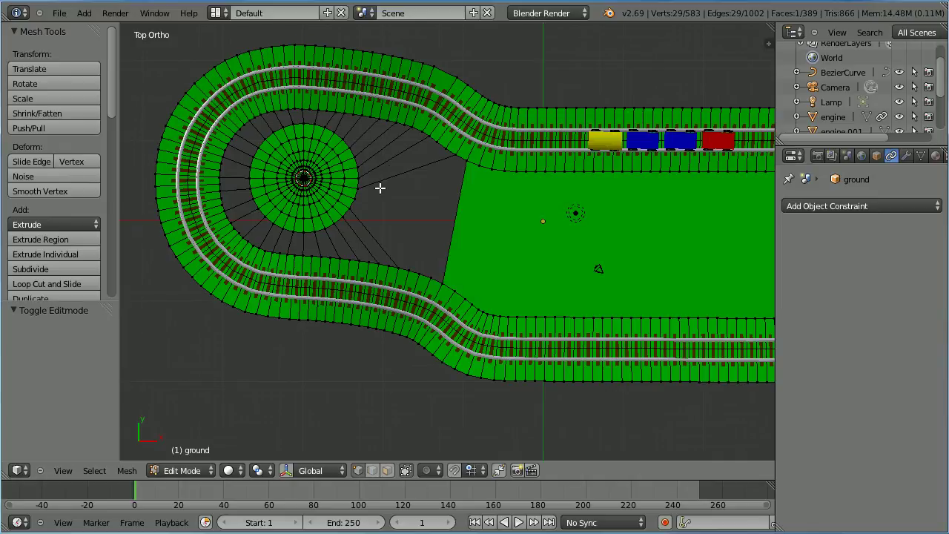
right_click(355, 199)
key("c")
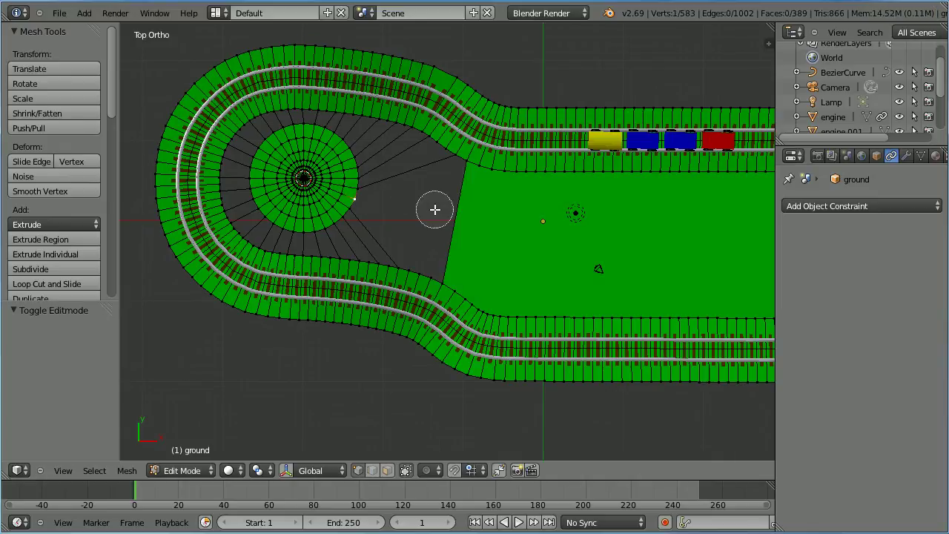
mouse_move(411, 257)
left_mouse_down()
mouse_move(253, 230)
mouse_move(237, 199)
mouse_move(239, 140)
mouse_move(264, 120)
mouse_move(319, 111)
mouse_move(425, 147)
mouse_move(451, 170)
mouse_move(446, 183)
mouse_move(375, 175)
mouse_move(357, 141)
mouse_move(372, 177)
mouse_move(342, 227)
mouse_move(423, 269)
left_mouse_up()
key("Escape")
key("f")
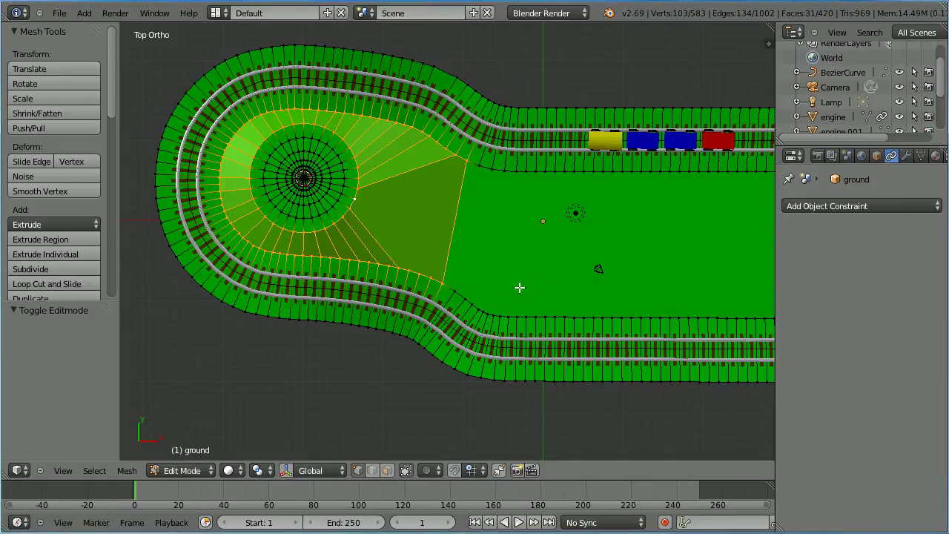
scroll(515, 274, "down", 5, "ctrl")
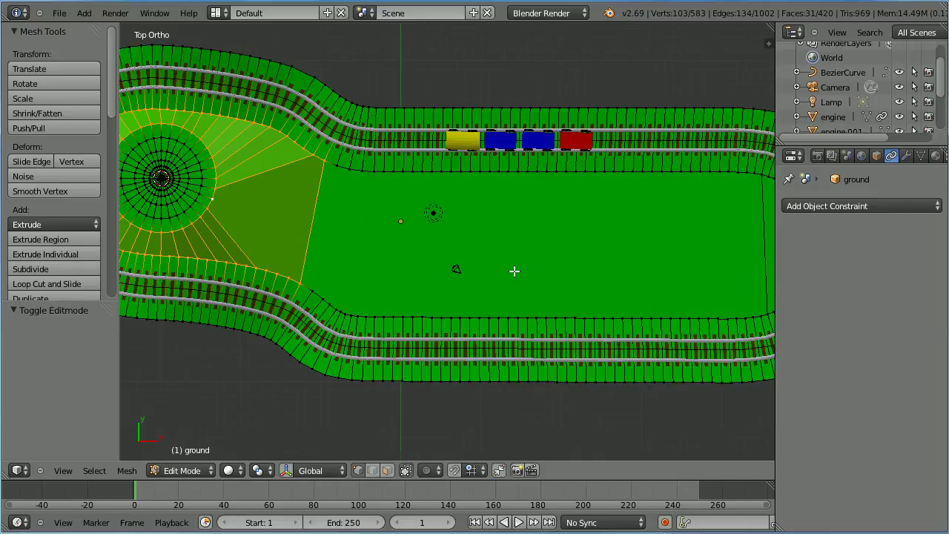
Step: Knife-cut an edge across the ground from the upper to the lower track edge
scroll(514, 271, "down", 1, "ctrl")
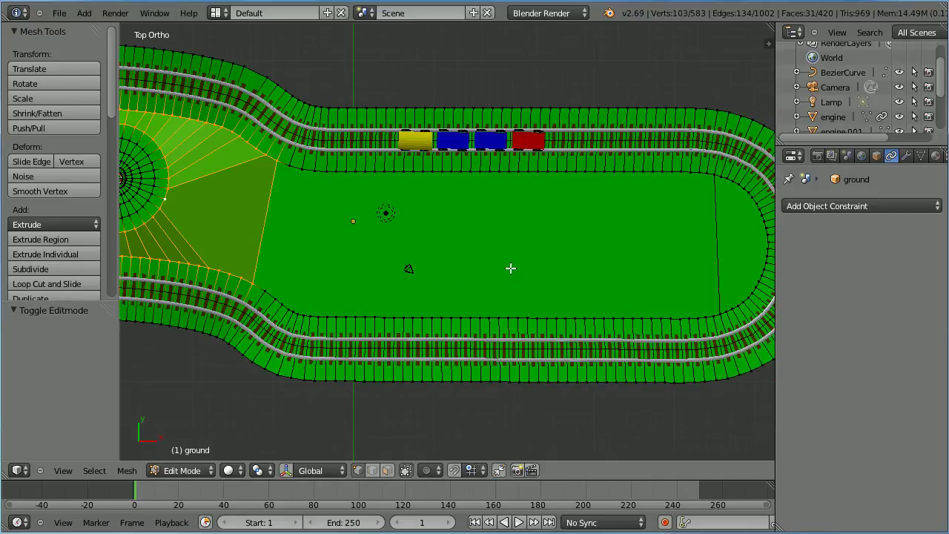
scroll(111, 111, "down", 1)
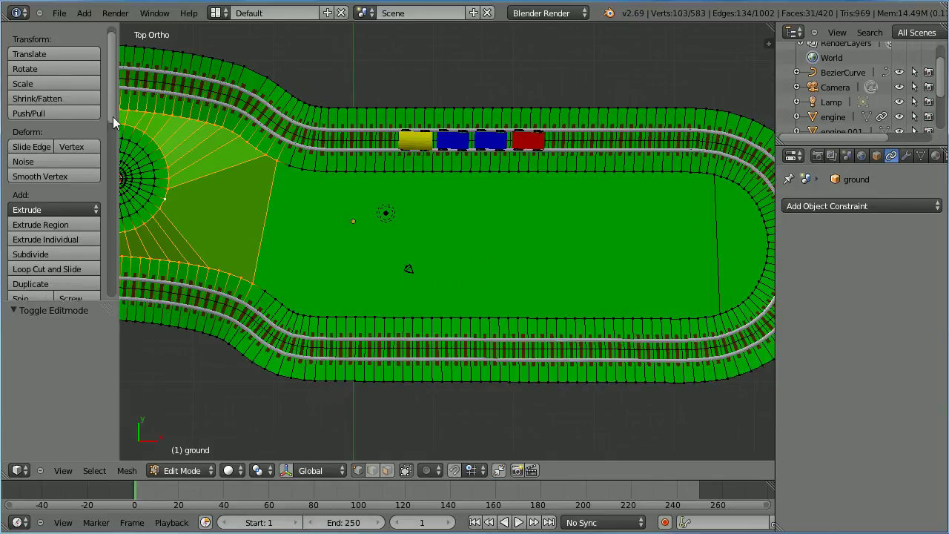
scroll(112, 117, "down", 5)
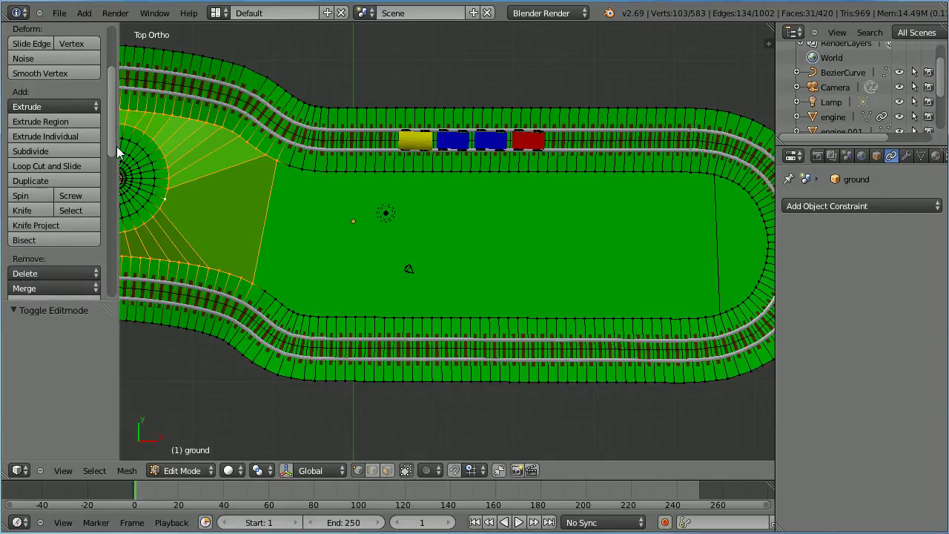
left_click(37, 210)
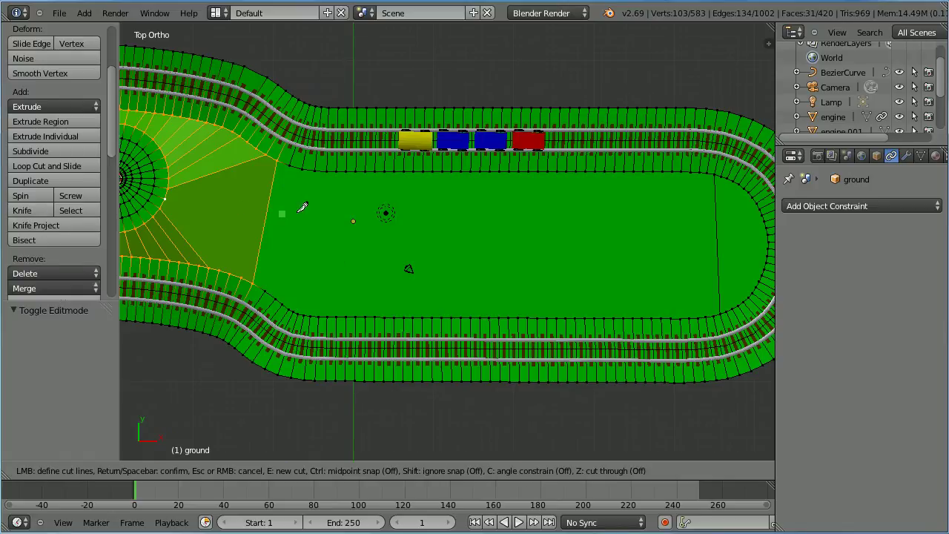
left_click(326, 171)
left_click(330, 316)
key("Return")
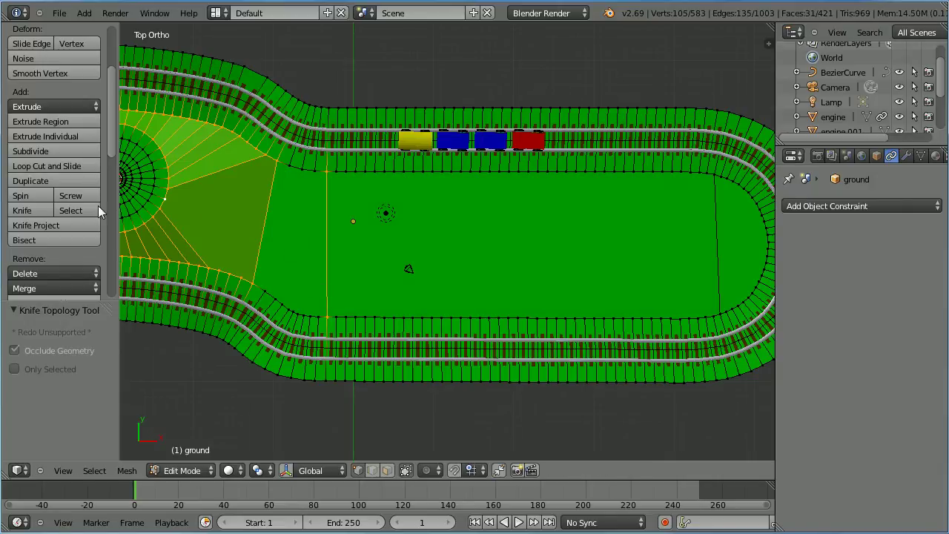
Step: Knife-cut a lengthwise edge from the hub vertex to the right edge's midpoint
left_click(33, 211)
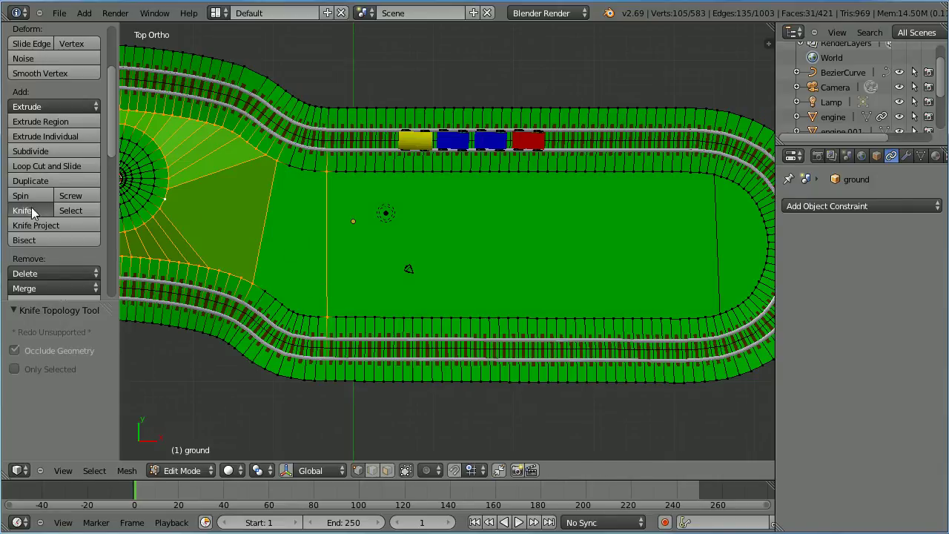
left_click(166, 199)
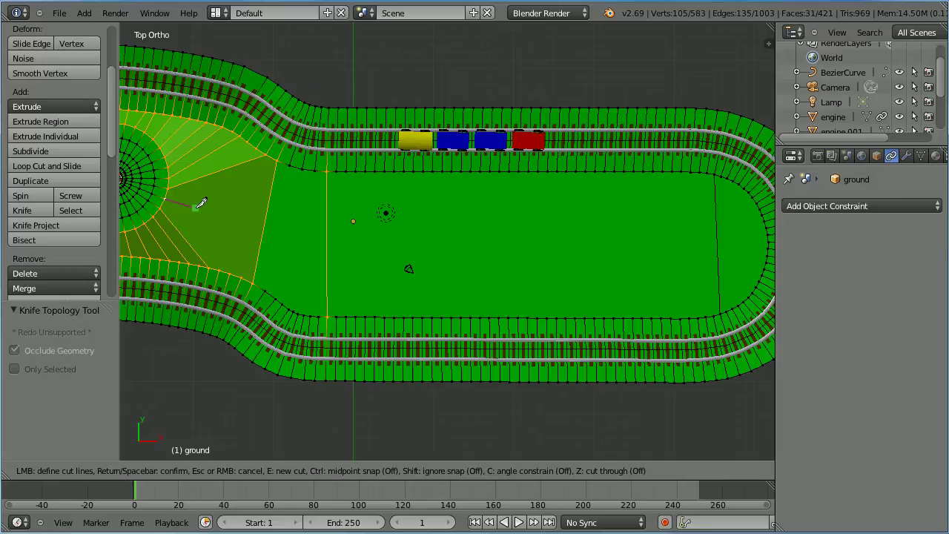
key("ctrl")
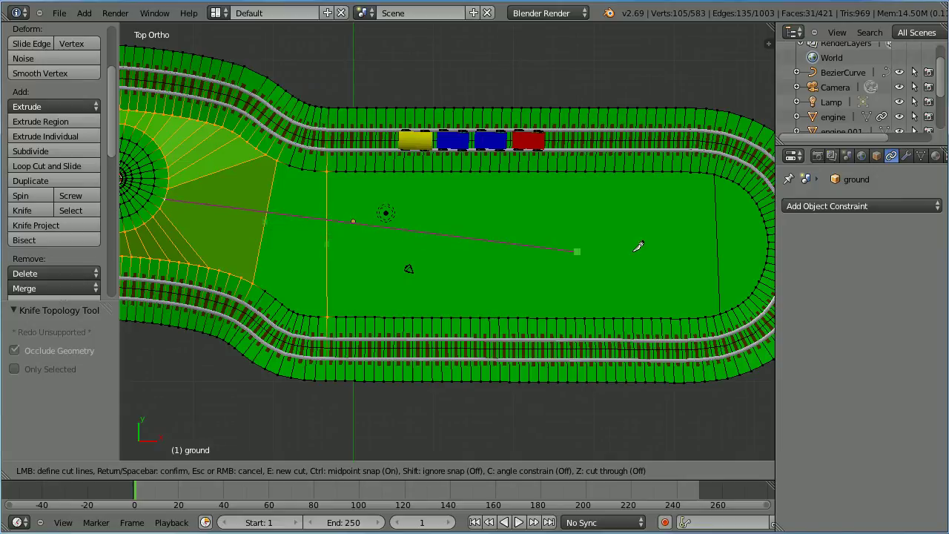
left_click(772, 236)
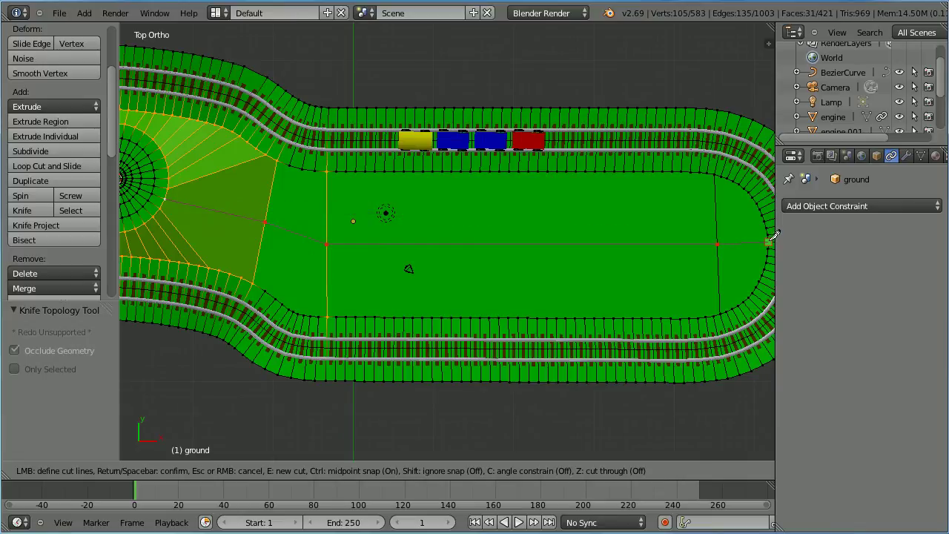
key("Return")
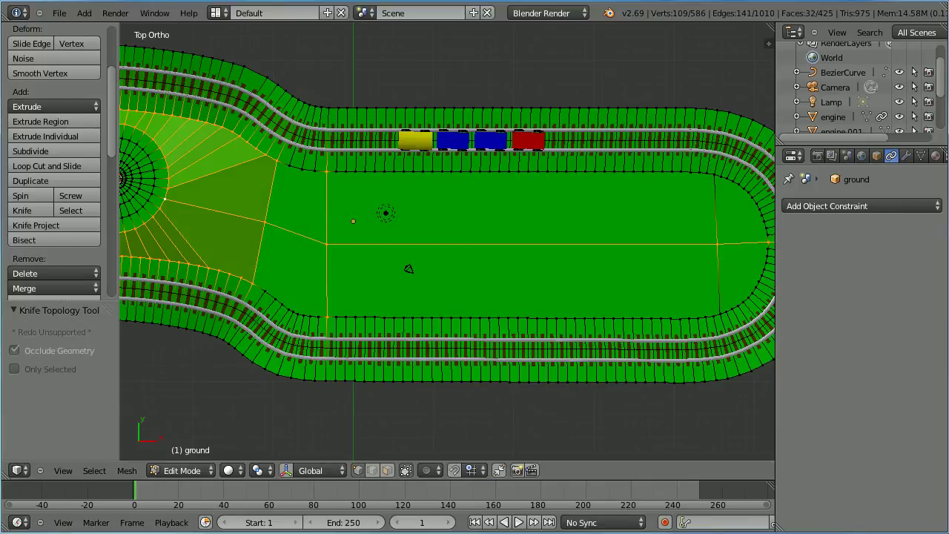
key("Tab")
key("Tab")
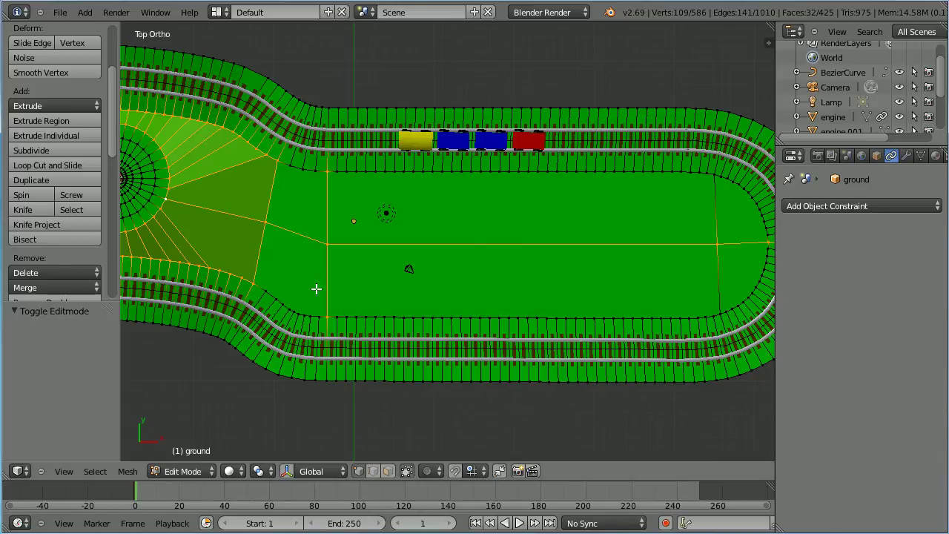
scroll(318, 293, "up", 6, "ctrl")
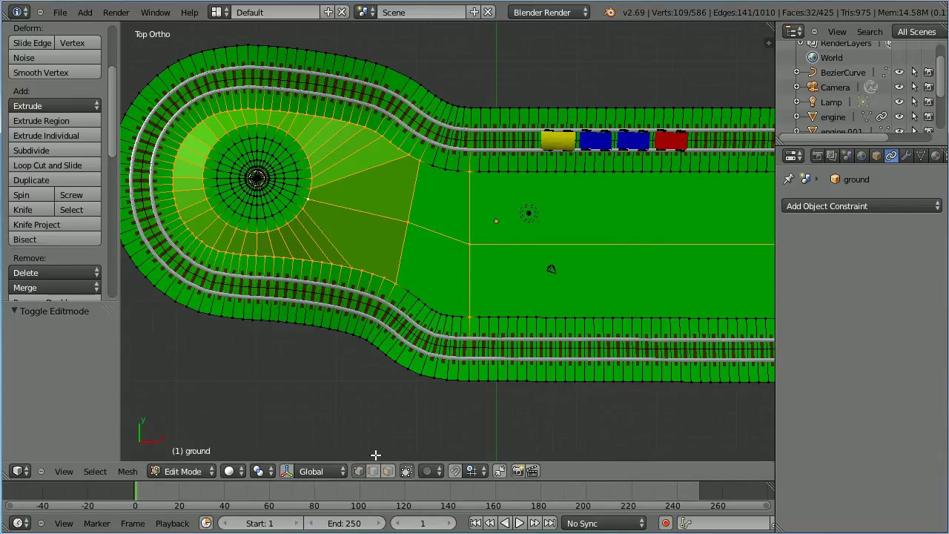
Step: In face mode, circle-select the round patch of faces surrounding the left loop's hub
left_click(387, 471)
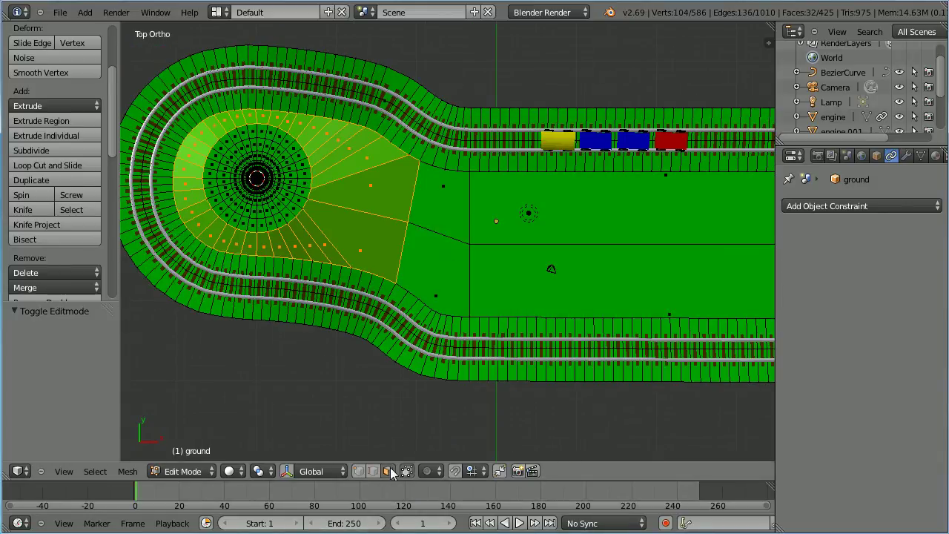
right_click(284, 177)
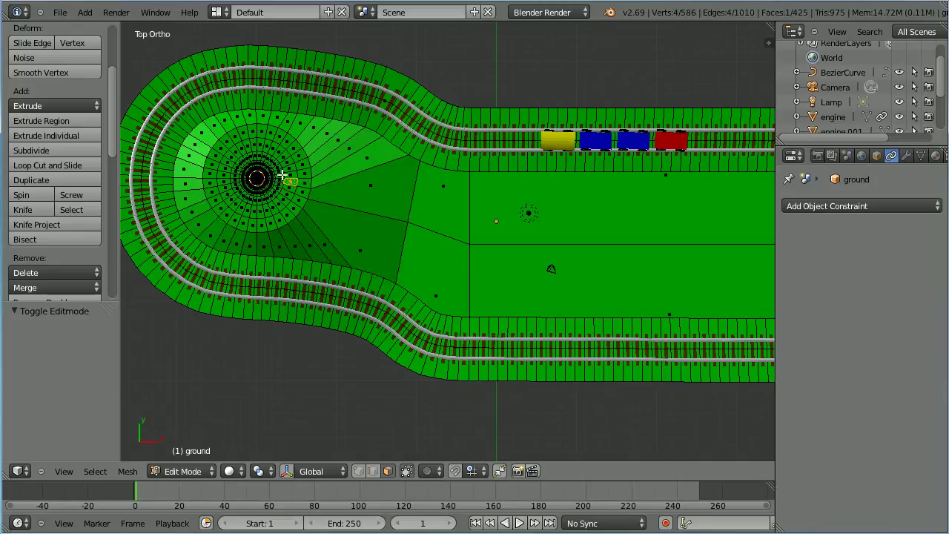
key("c")
left_click(252, 169)
mouse_move(252, 169)
left_mouse_down()
mouse_move(248, 189)
mouse_move(235, 194)
mouse_move(252, 182)
mouse_move(279, 185)
mouse_move(282, 169)
mouse_move(264, 163)
left_mouse_up()
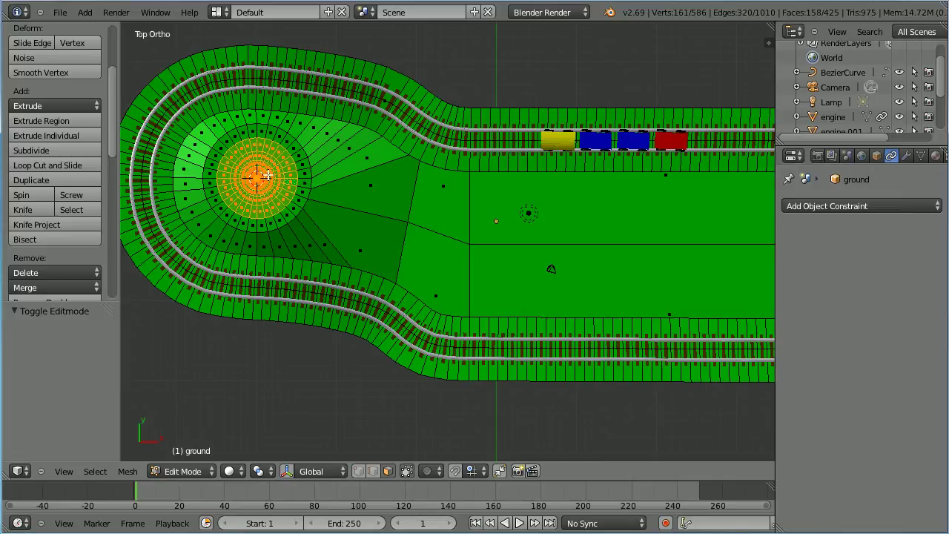
Step: Add a second material slot on the ground with a new material named 'snow'
left_click(935, 155)
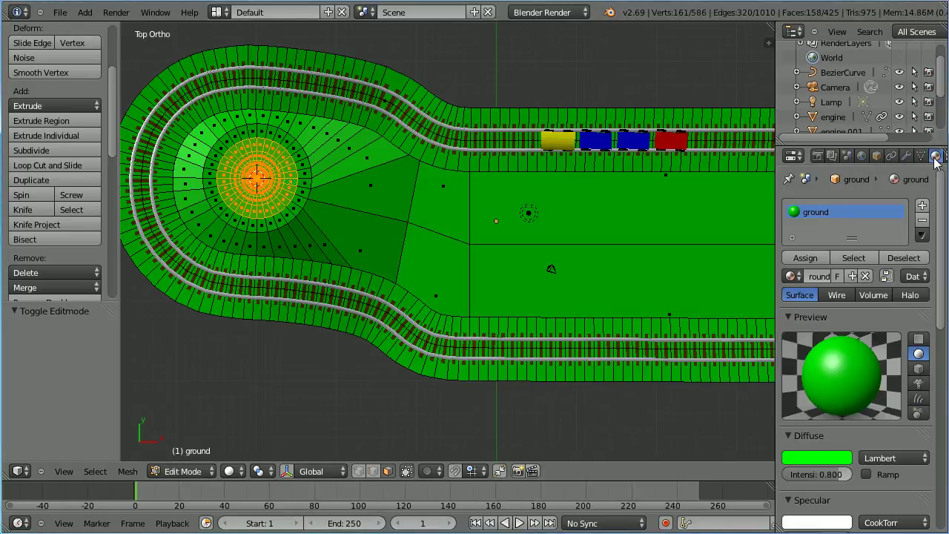
left_click(922, 208)
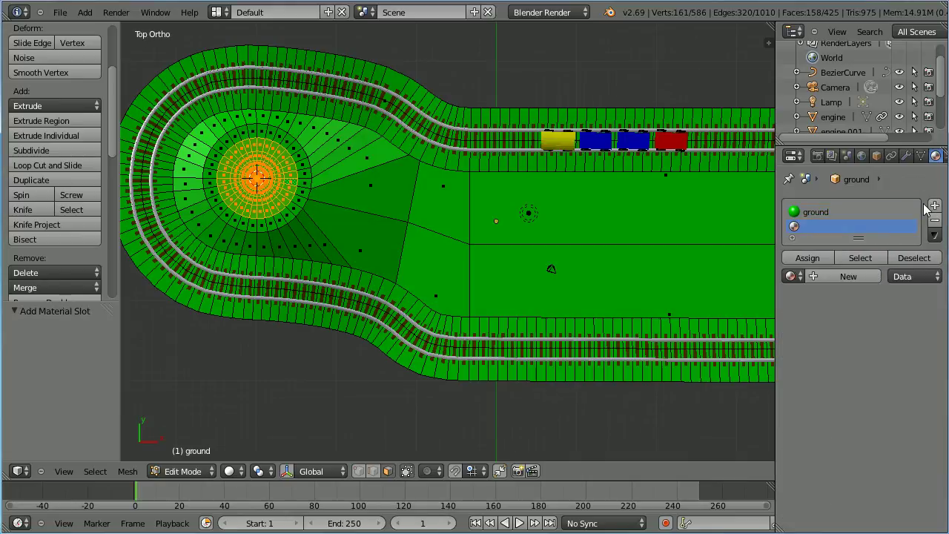
left_click(815, 278)
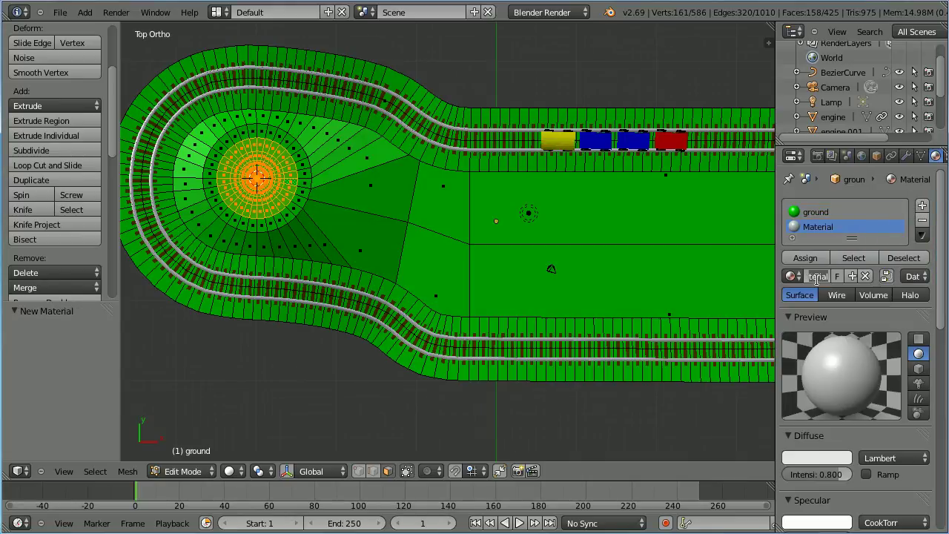
type("snow")
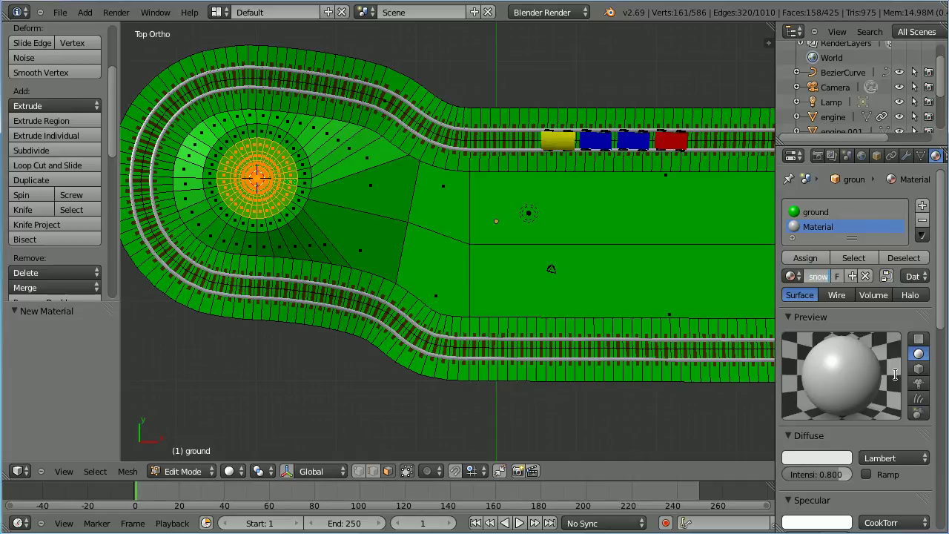
key("Return")
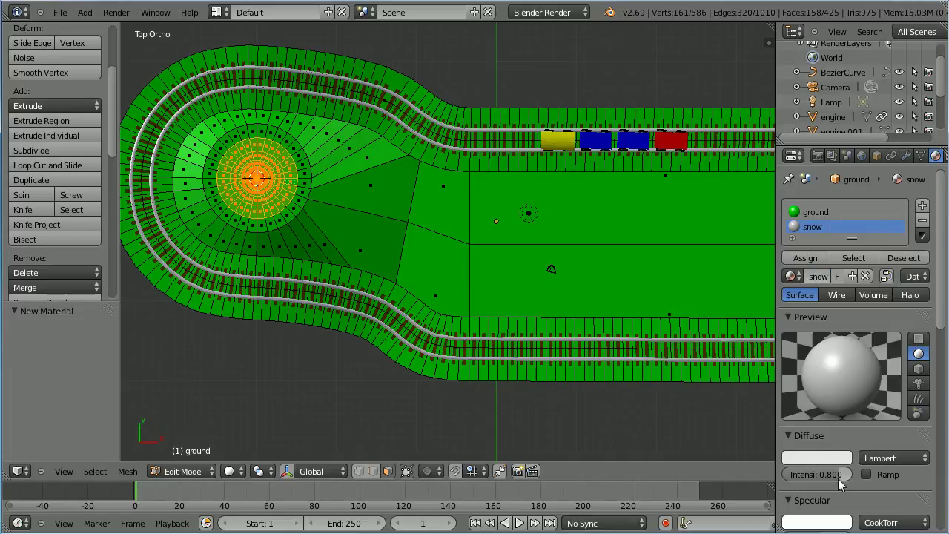
Step: Make the snow diffuse colour pure white and raise its intensity to 1.000
left_click(803, 459)
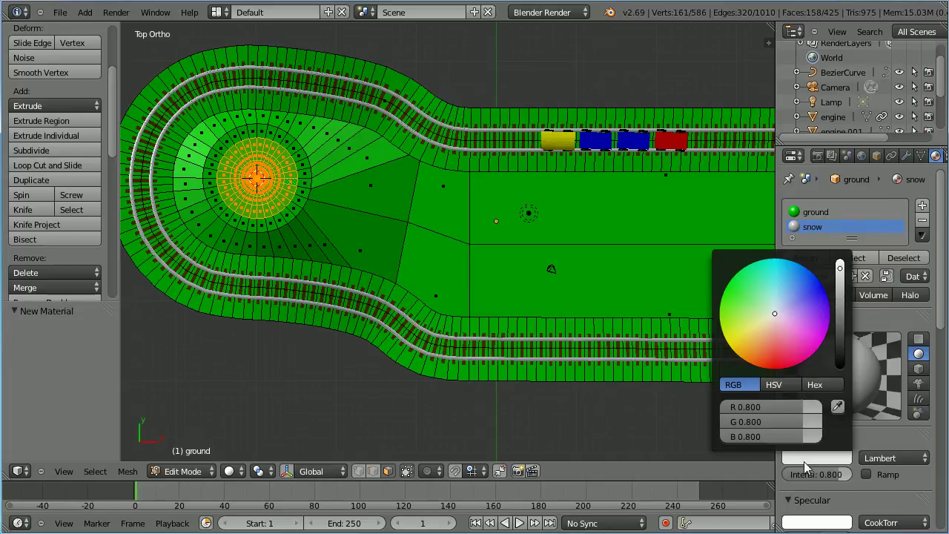
left_click(842, 261)
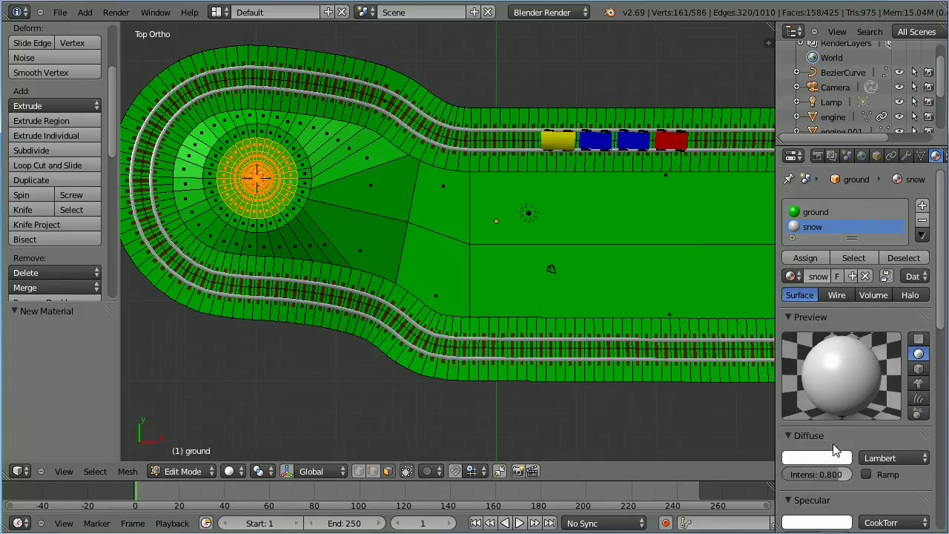
left_click_drag(836, 477, 846, 477)
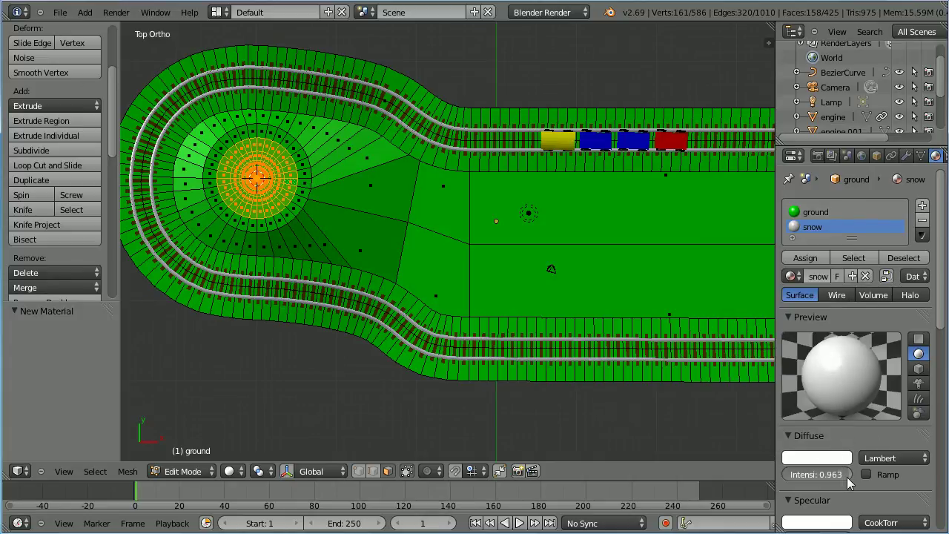
Step: Assign snow to the hub faces and turn on proportional editing with Root falloff
left_click(805, 257)
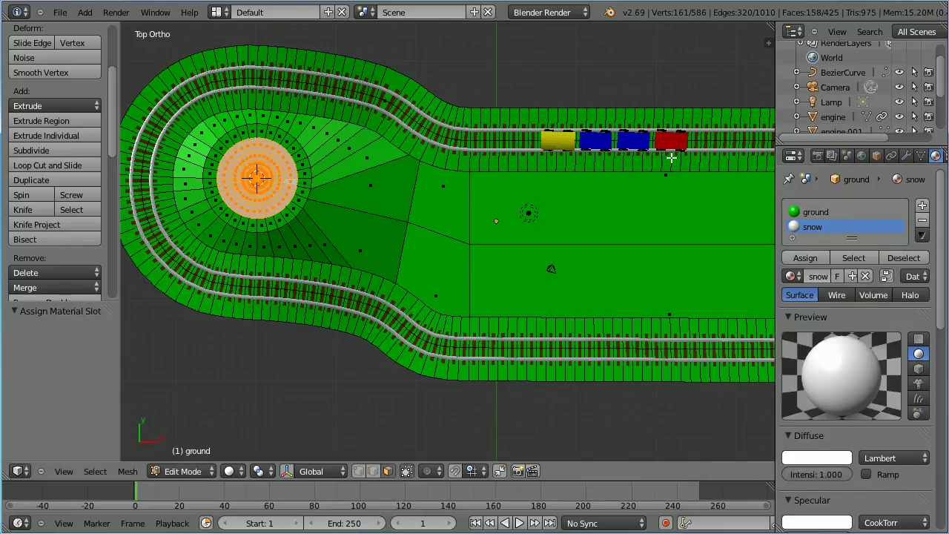
key("Tab")
key("Tab")
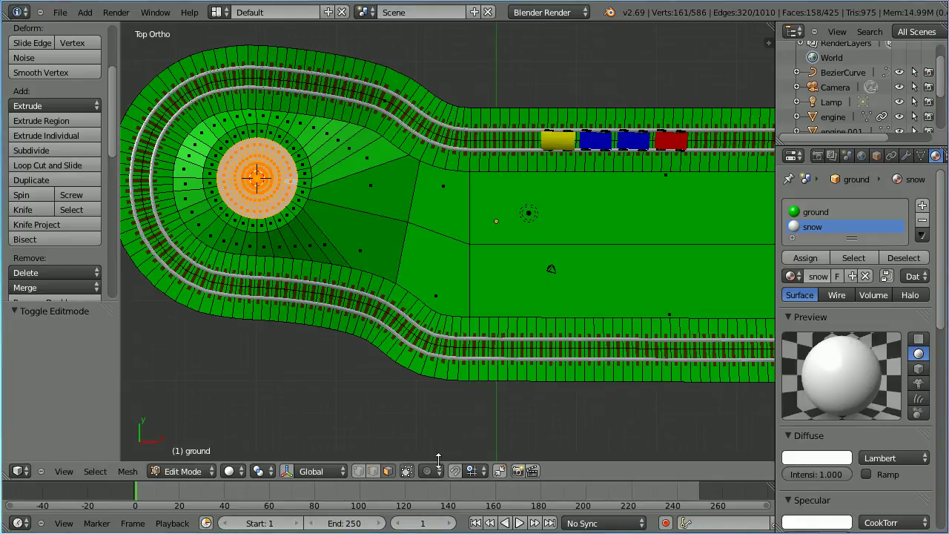
left_click(429, 471)
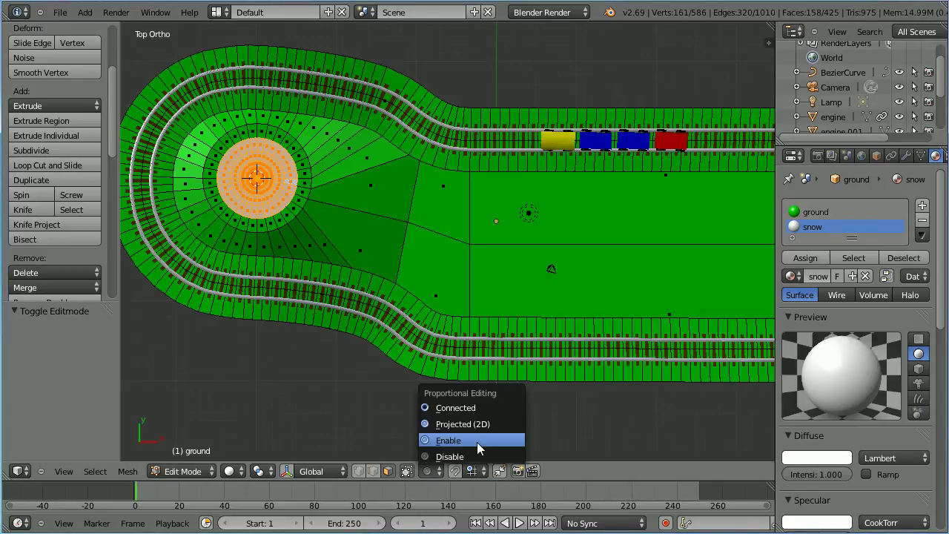
left_click(476, 441)
left_click(457, 470)
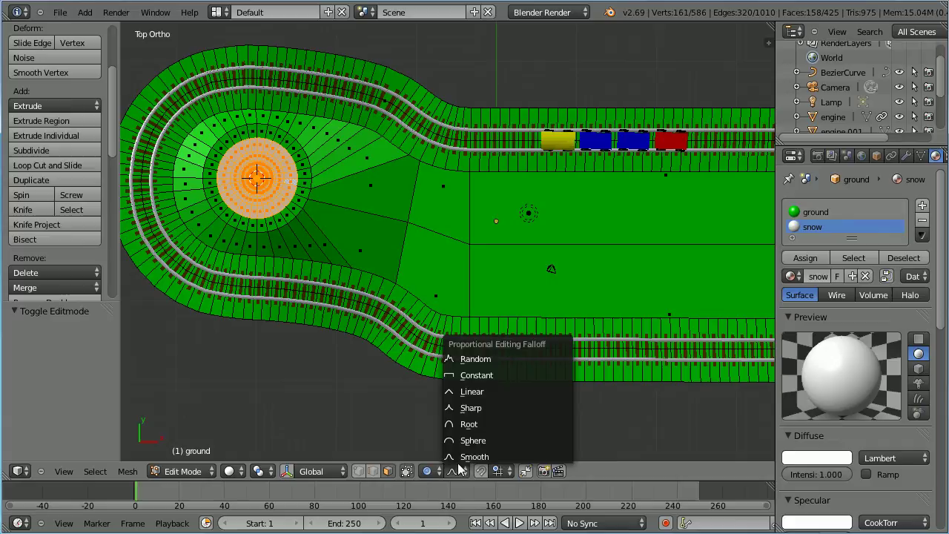
left_click(503, 427)
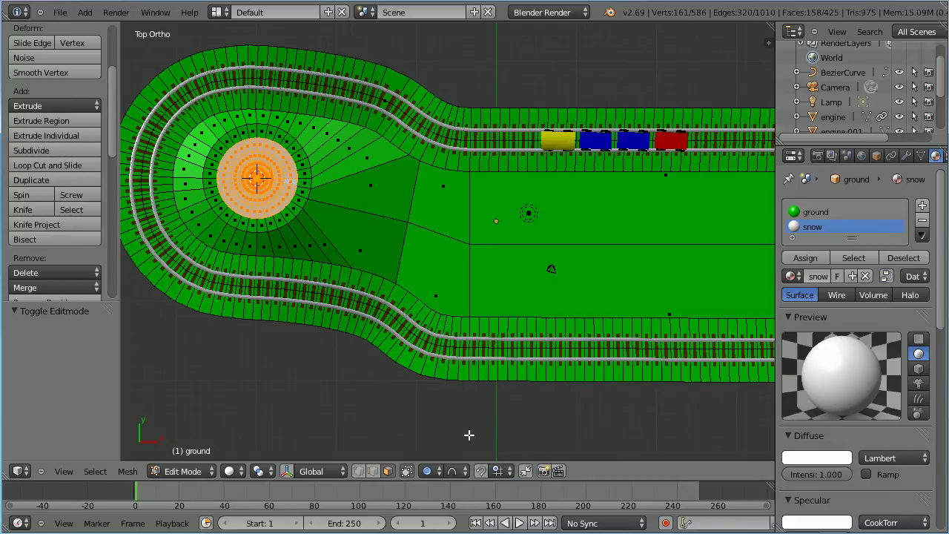
left_click(361, 476)
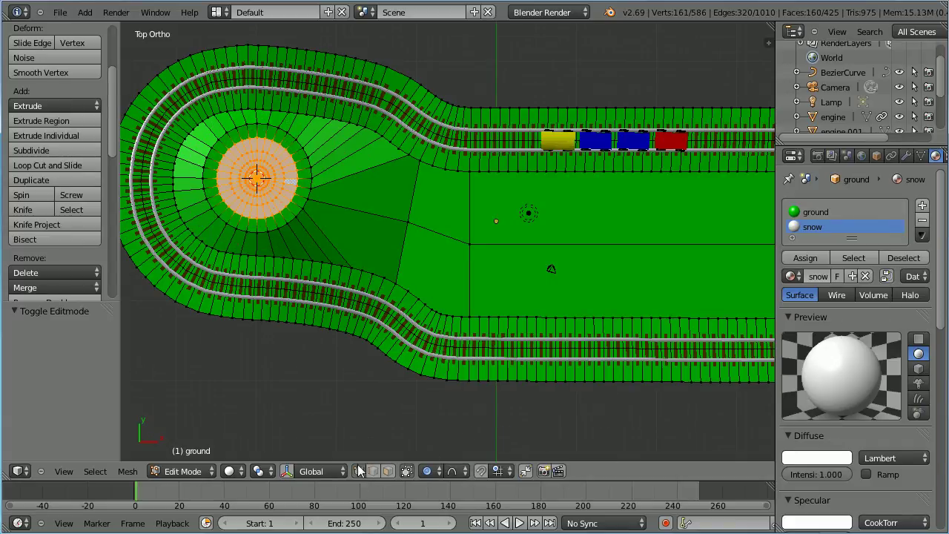
Step: Lift the disc's centre vertex 6 units on Z with an enlarged proportional radius
right_click(256, 178)
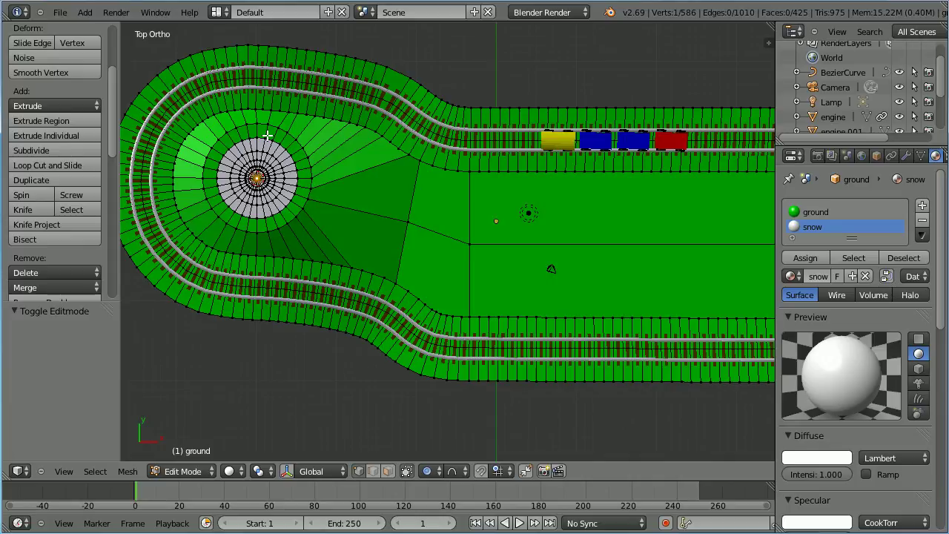
key("g")
key("z")
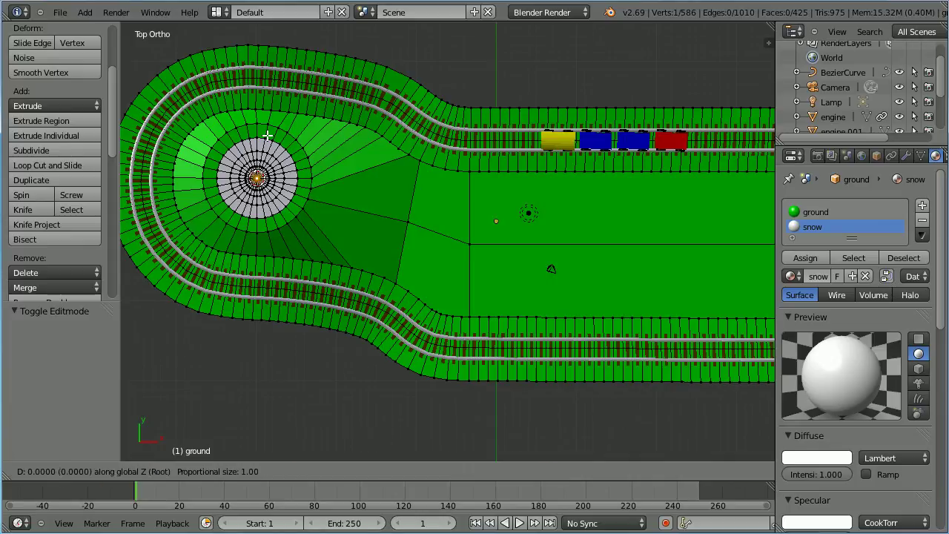
scroll(267, 136, "down", 10)
scroll(267, 136, "down", 10)
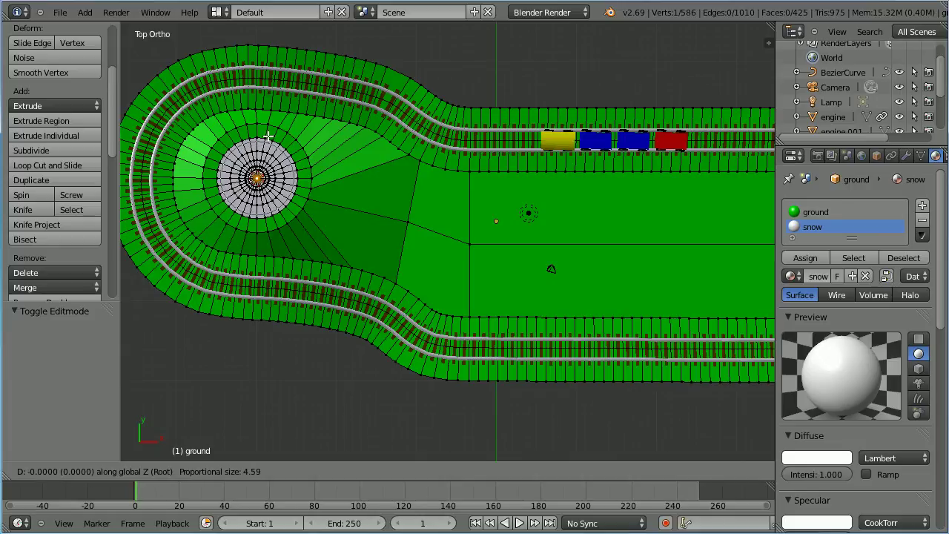
scroll(267, 136, "down", 2)
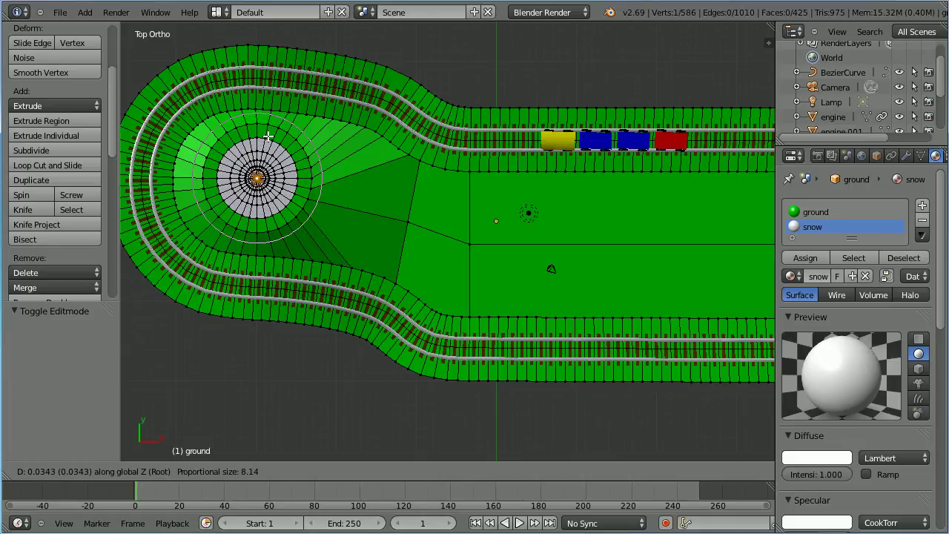
key("6")
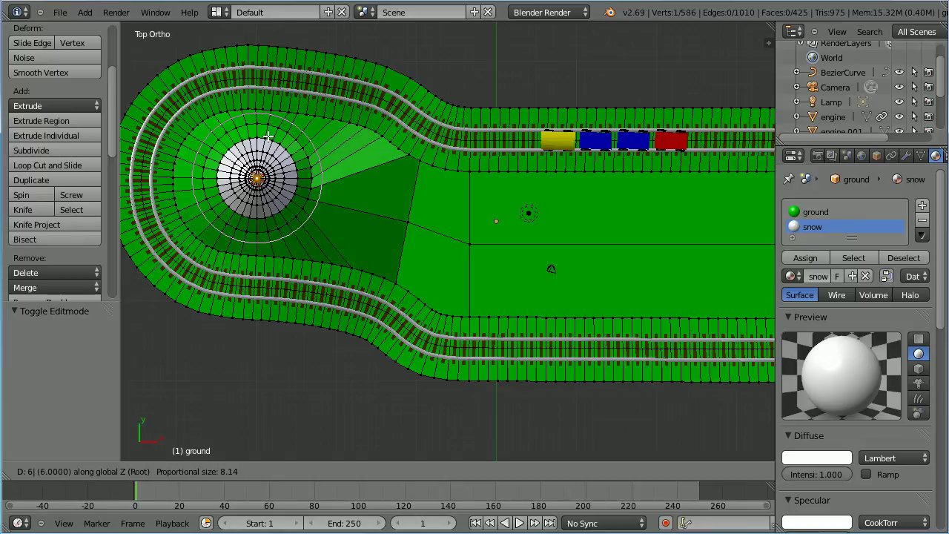
key("Return")
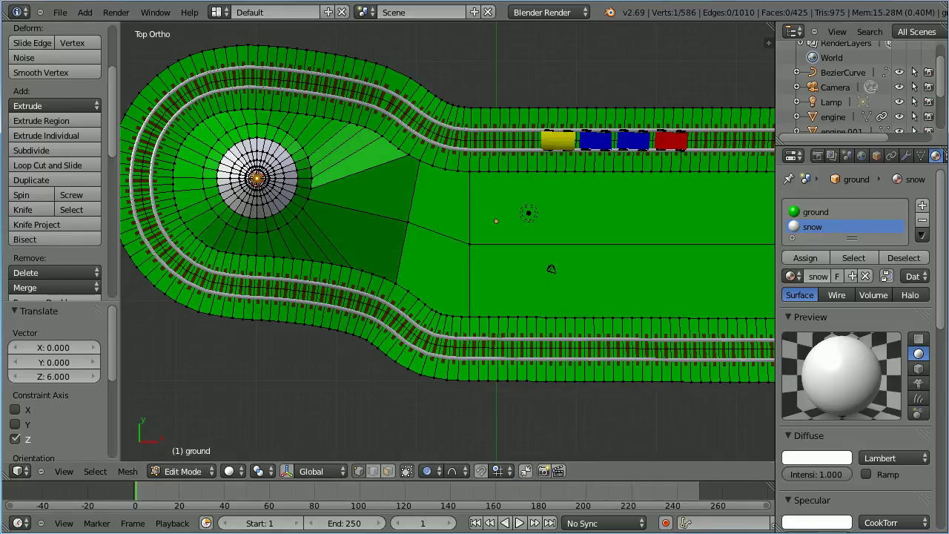
key("Tab")
key("Tab")
middle_click_drag(349, 415, 360, 263)
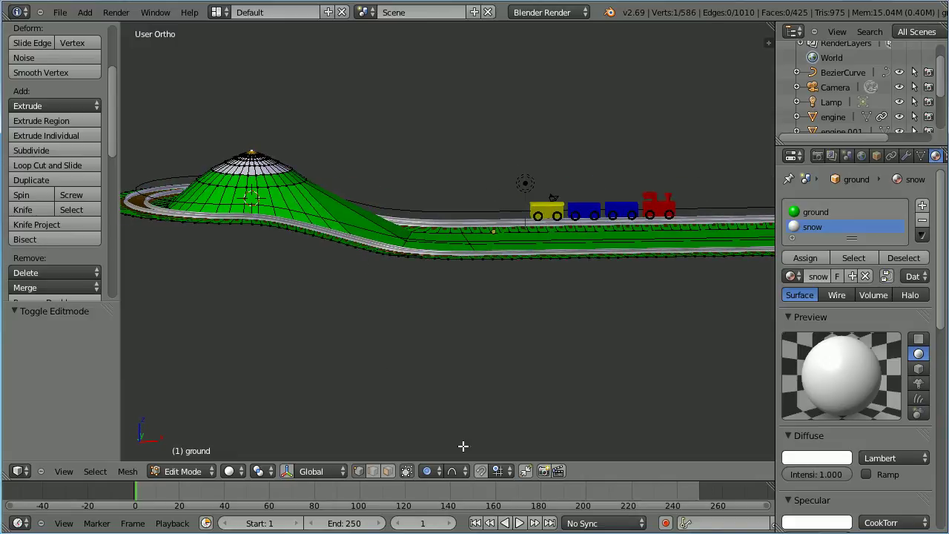
Step: Switch falloff to Random and raise the peak vertex another 4 units on Z
left_click(453, 471)
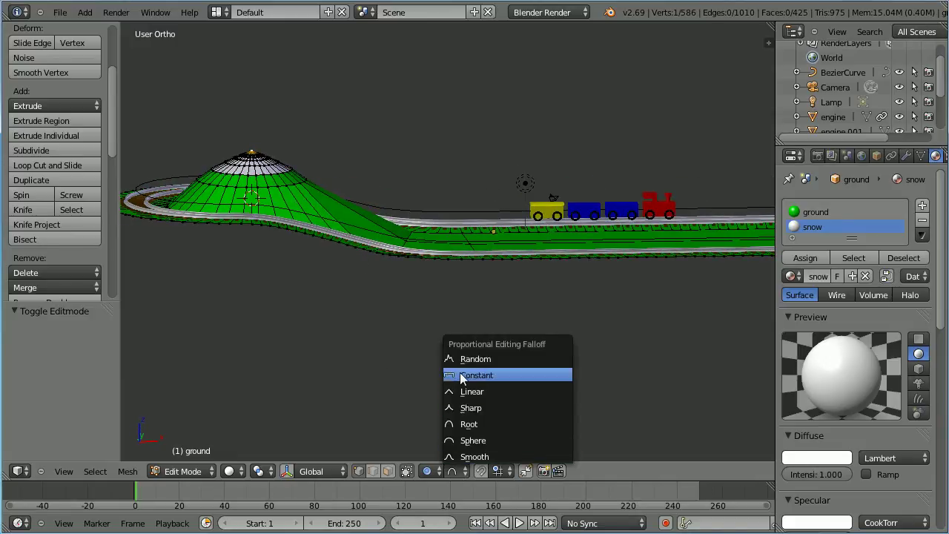
left_click(529, 358)
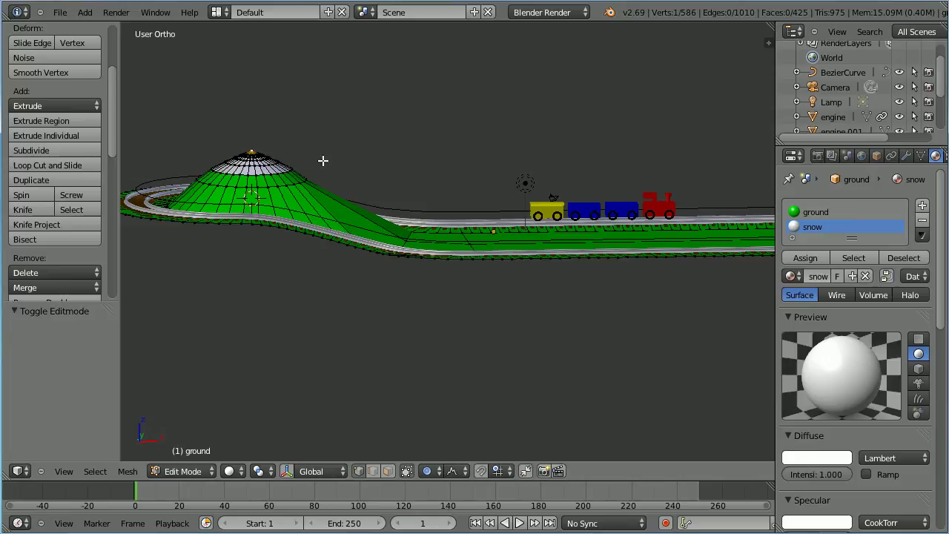
key("g")
key("z")
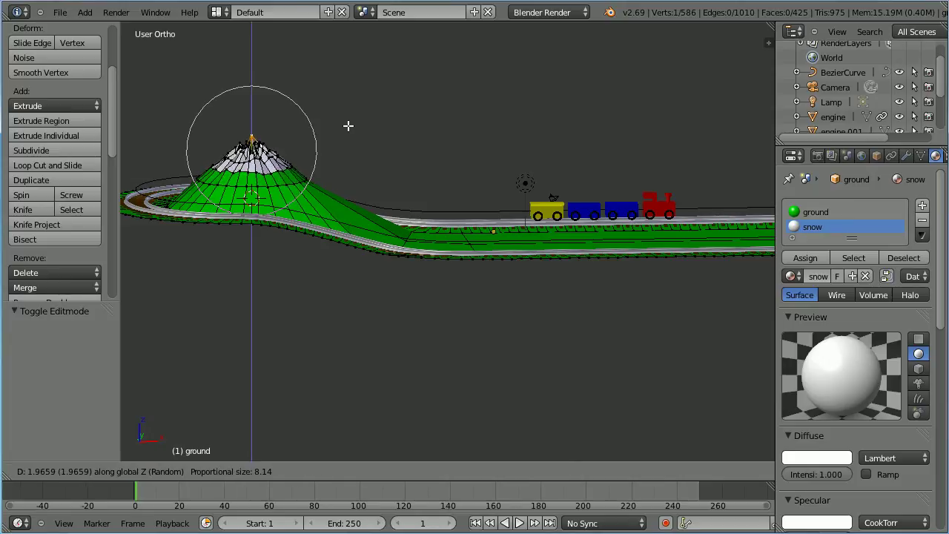
type("4")
key("Return")
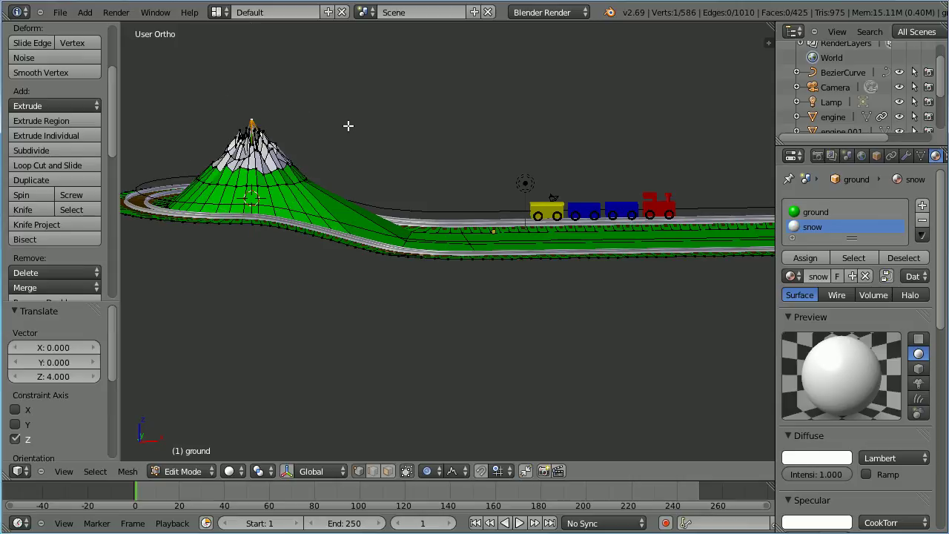
key("Tab")
key("Tab")
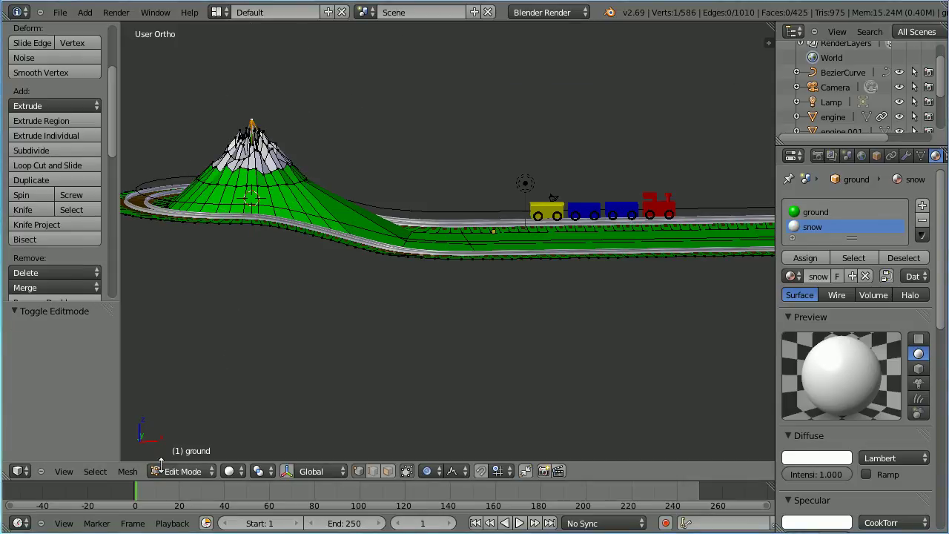
left_click(182, 471)
Step: Return the ground to Object Mode and add a Subdivision Surface modifier
left_click(222, 461)
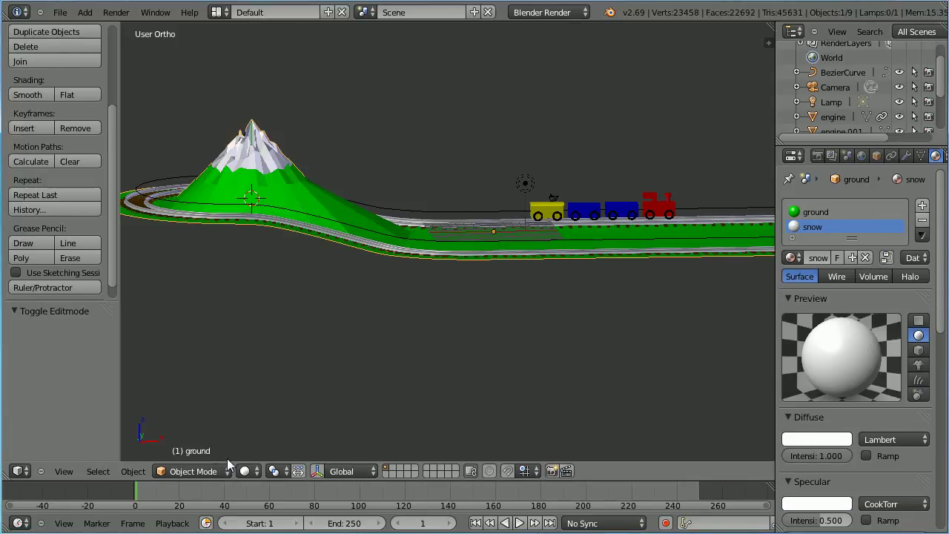
left_click(909, 154)
left_click(855, 206)
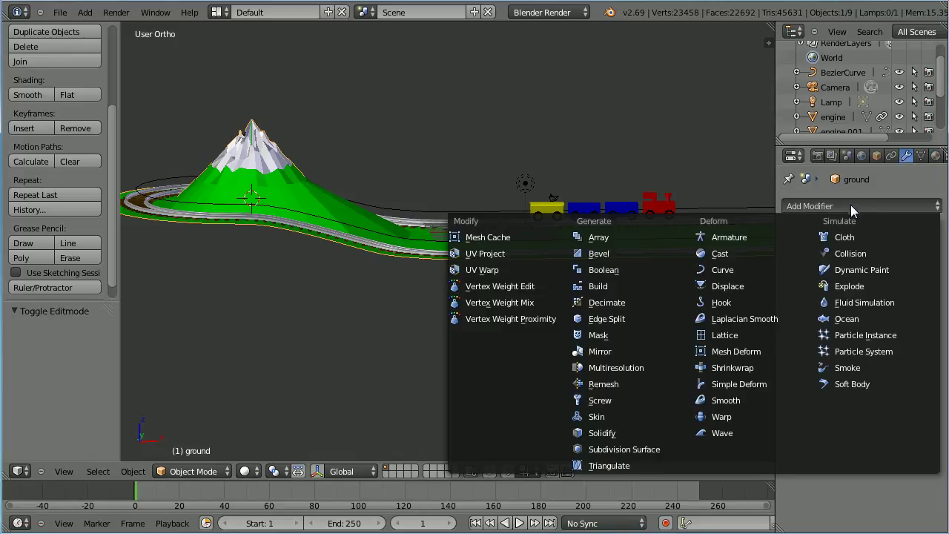
left_click(669, 450)
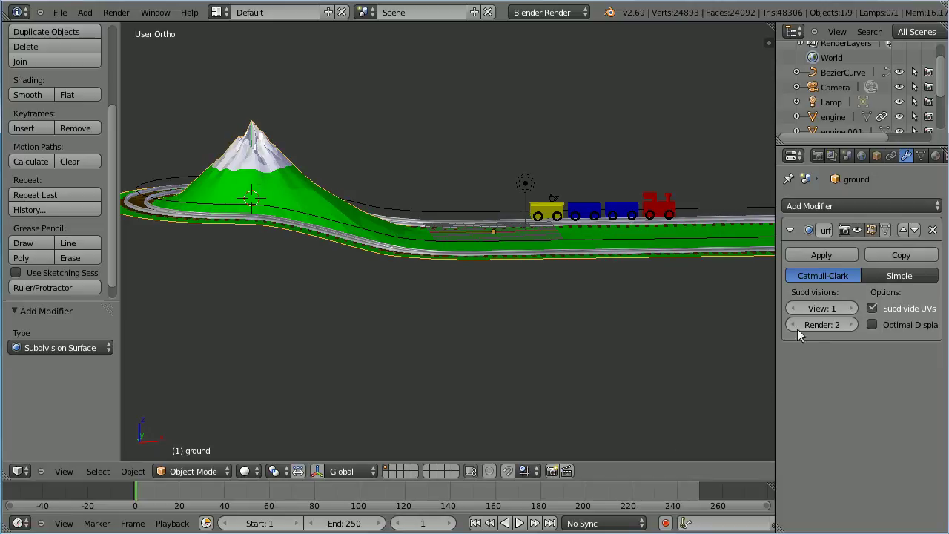